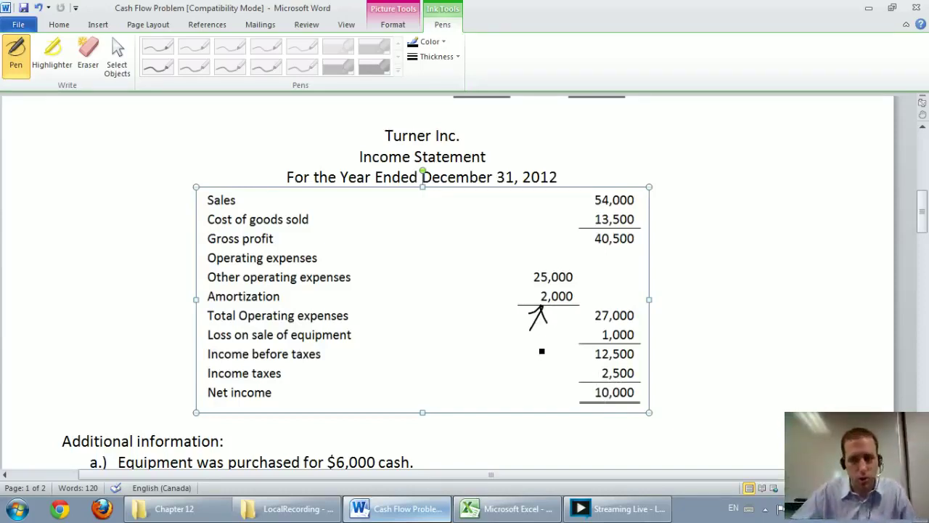
- Switch to the Excel cash flow template and enter 2000 for Amortization expense in the indirect section, cell F11
click(509, 508)
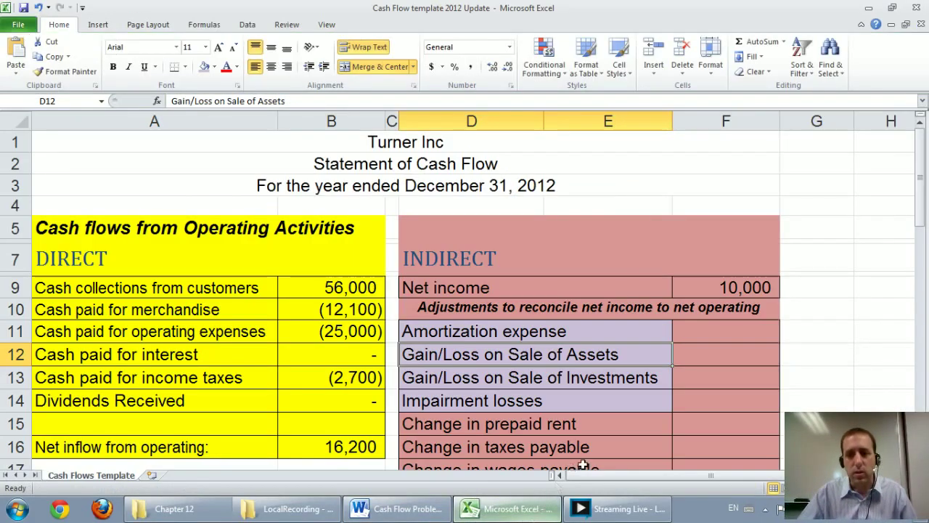
click(722, 336)
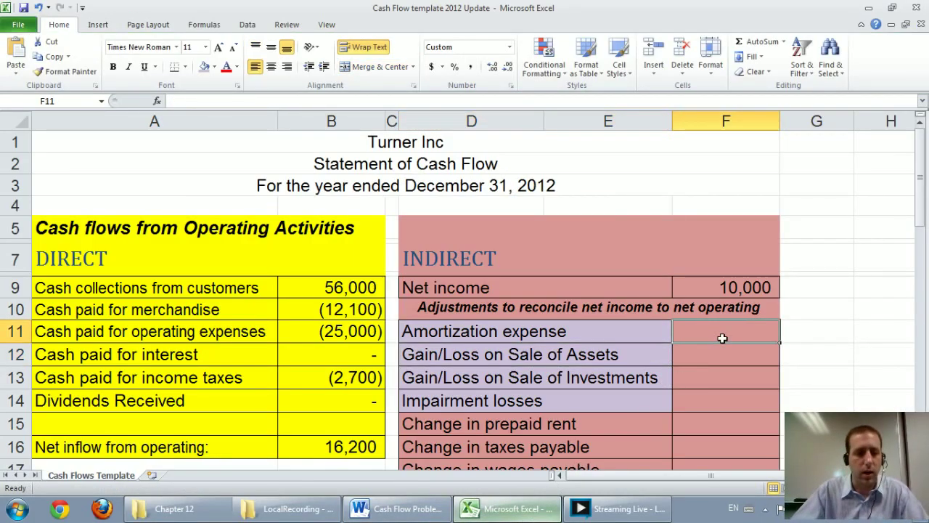
text(2000)
key(Return)
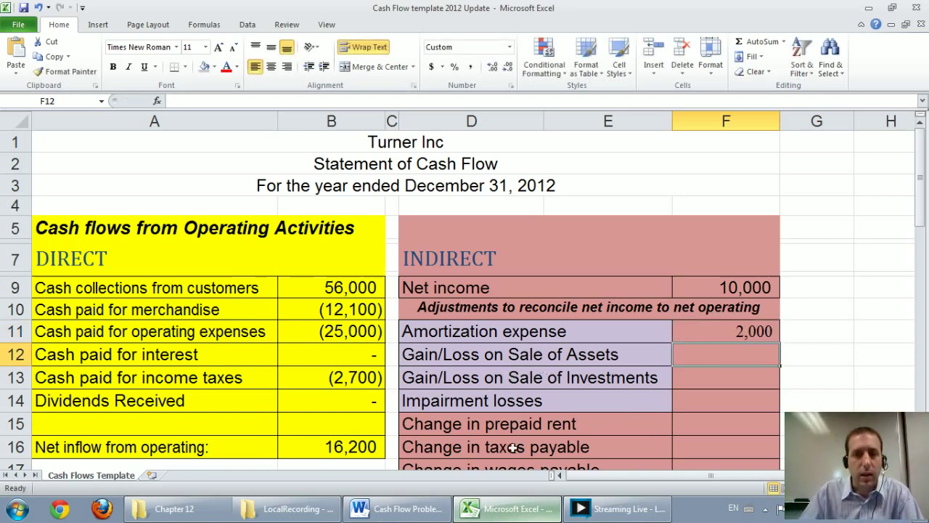
- Check the loss on sale of equipment in the Word income statement and enter 1000 for Gain/Loss on Sale of Assets in Excel cell F12
click(436, 512)
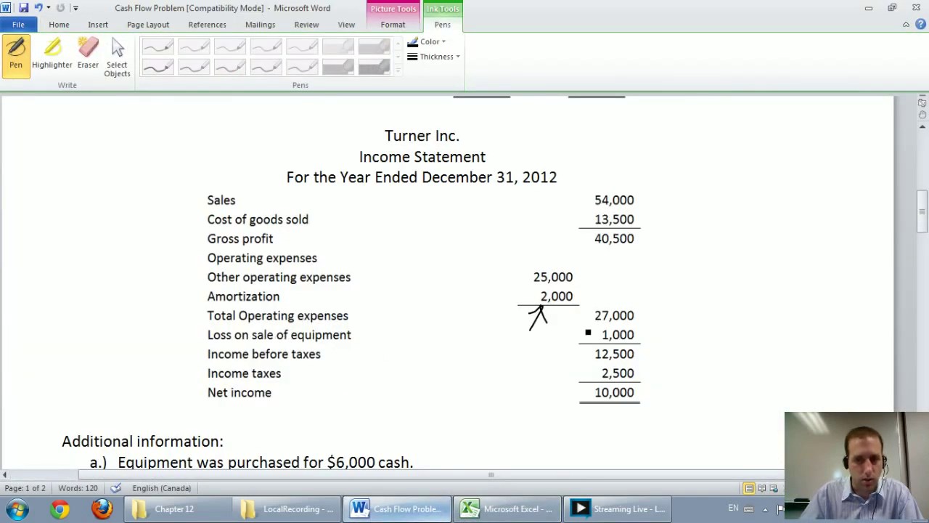
click(509, 509)
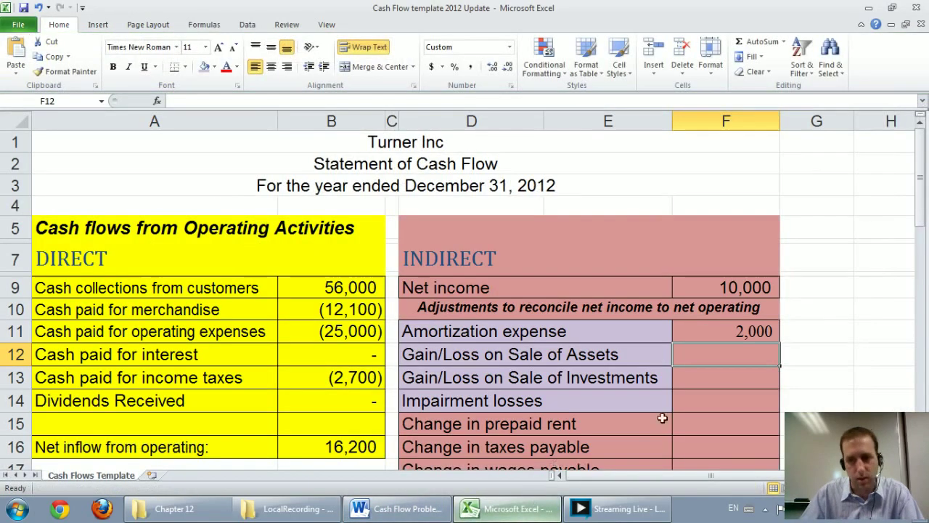
text(1000)
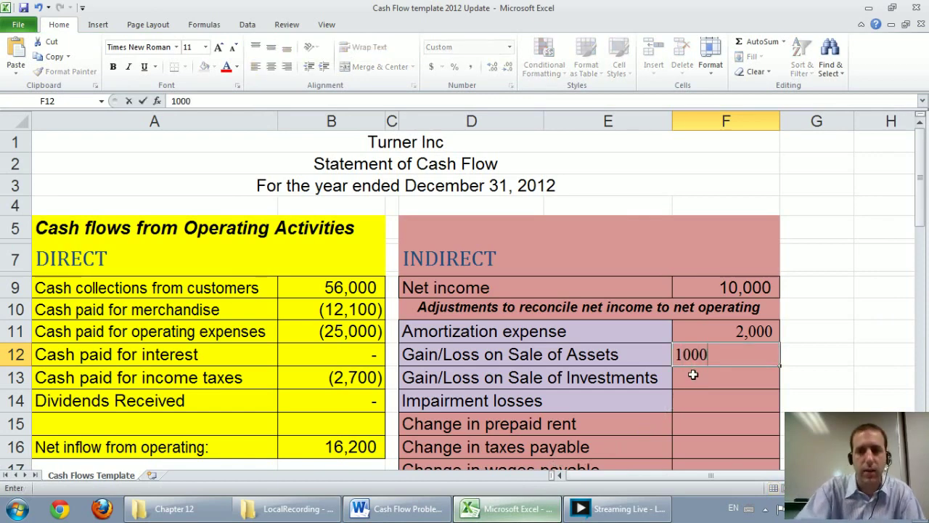
key(Return)
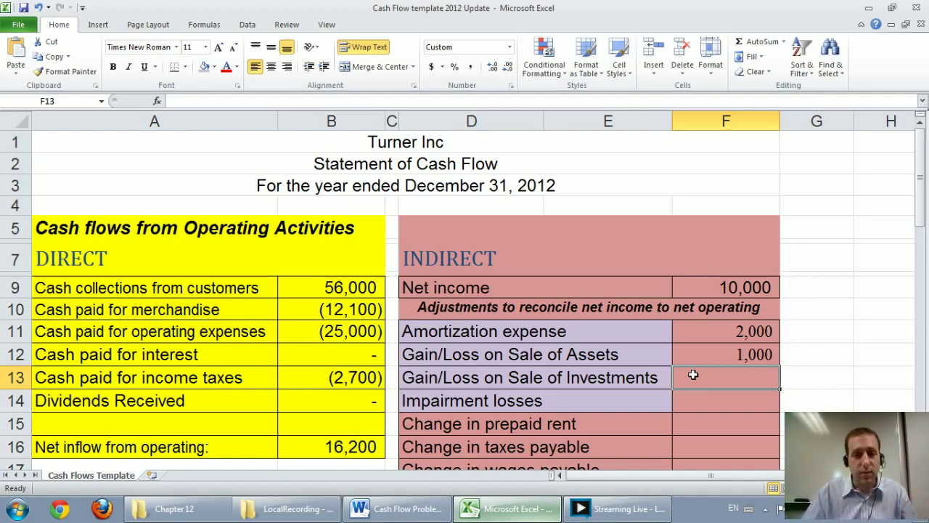
- Examine the investing line for cash received on the sale of equipment and the indirect rows for investments, impairment losses and prepaid rent
scroll(694, 374, down, 4)
scroll(692, 369, down, 3)
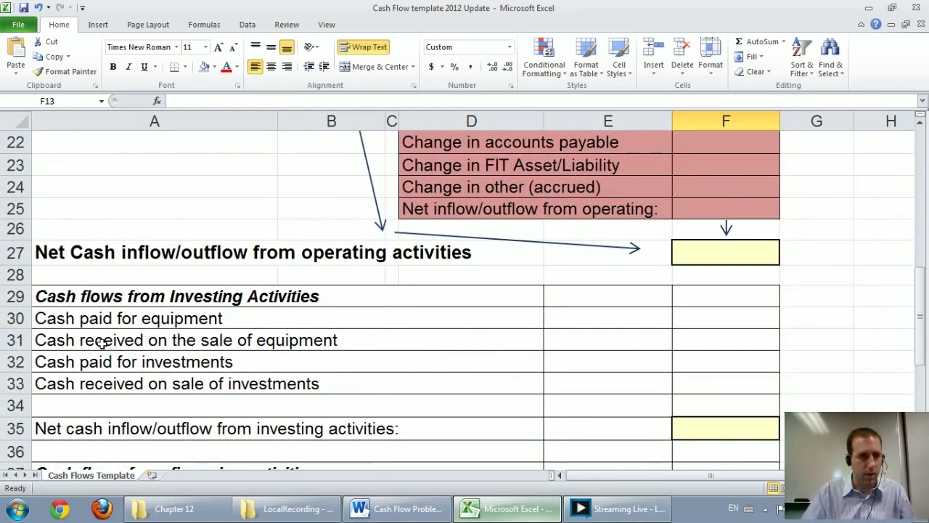
drag(138, 347, 589, 341)
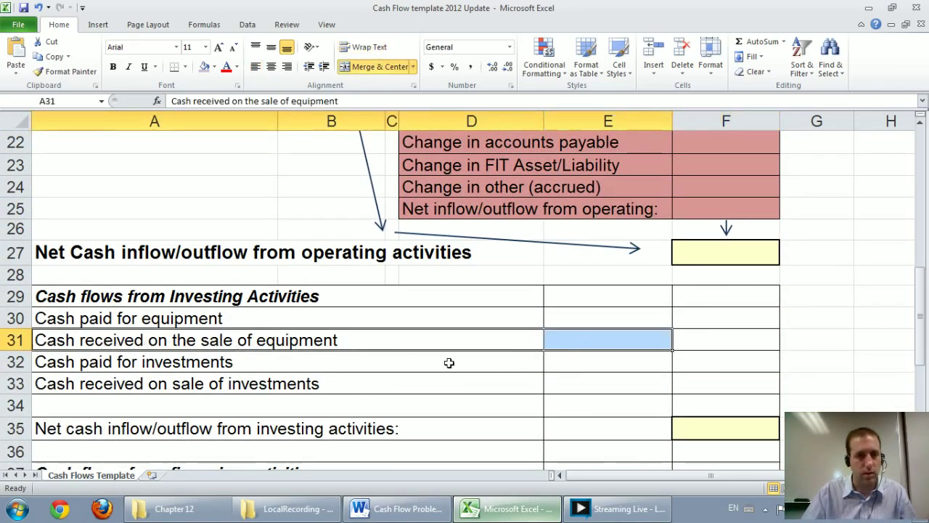
scroll(452, 363, up, 4)
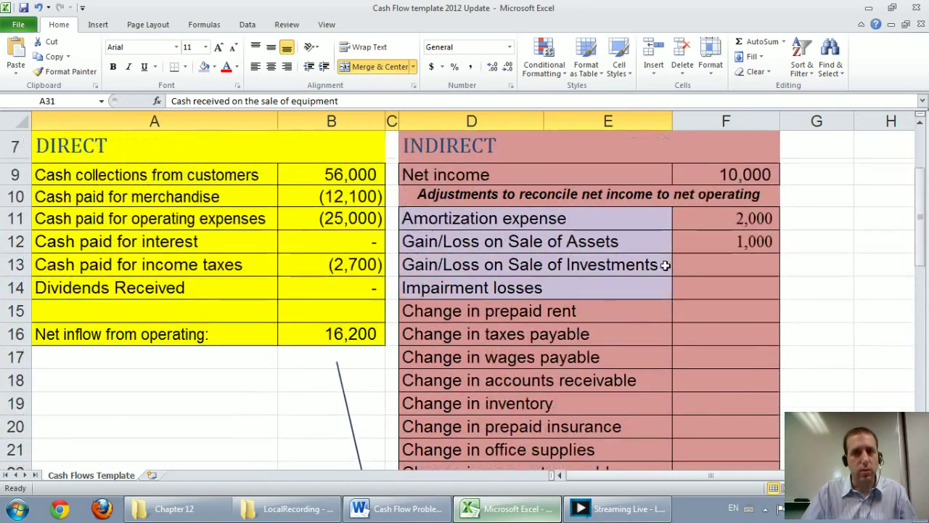
scroll(662, 266, up, 1)
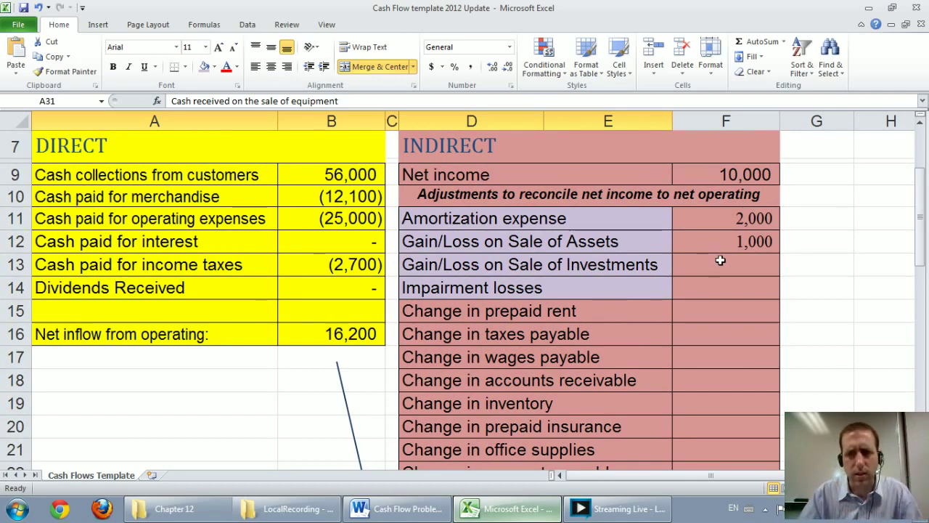
click(603, 266)
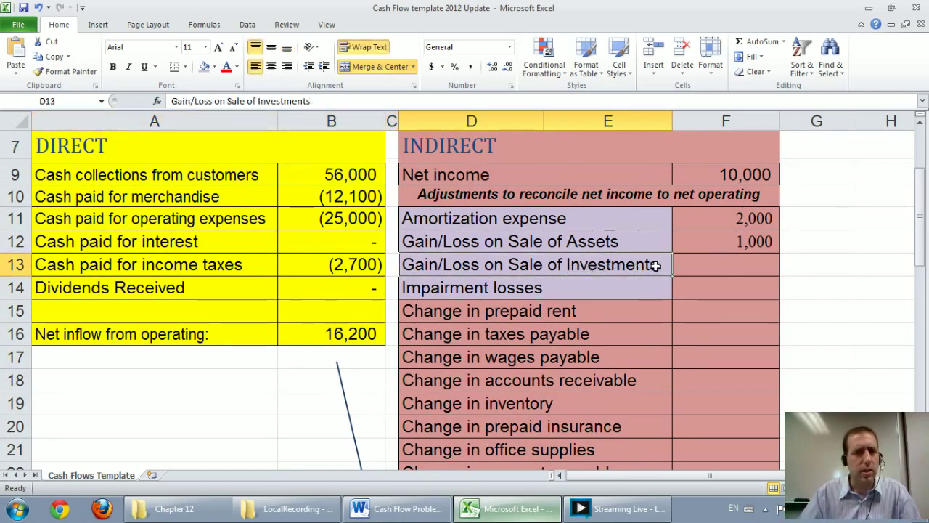
click(637, 284)
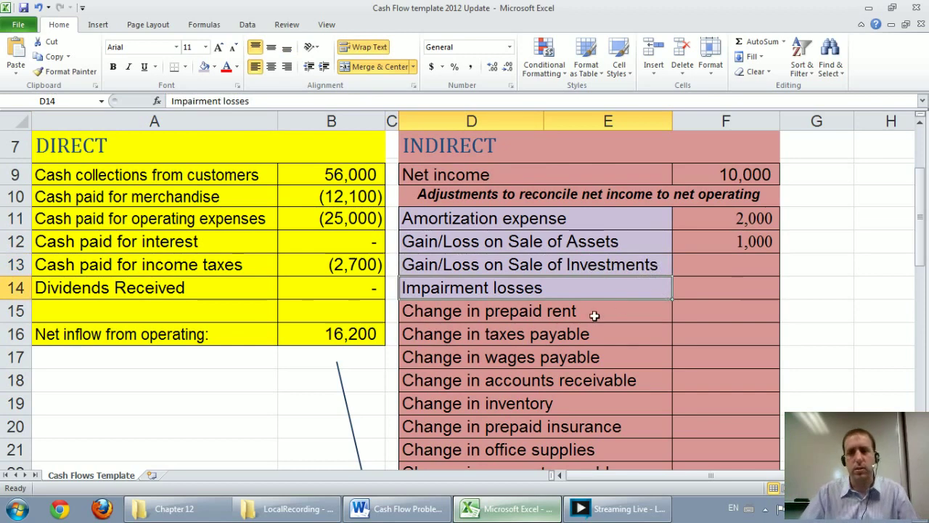
click(556, 318)
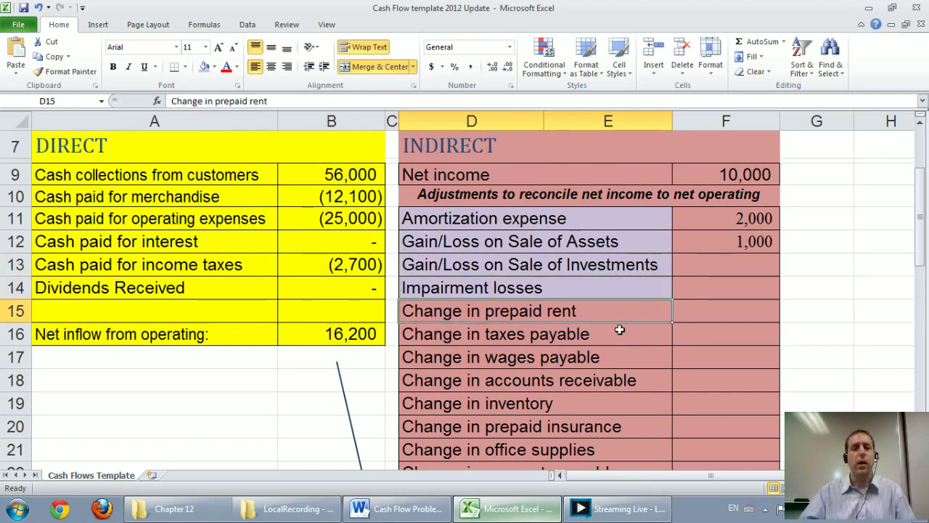
- Compare income taxes payable for 2012 and 2011 in the Word balance sheet and enter -200 for Change in taxes payable in Excel cell F16
click(620, 330)
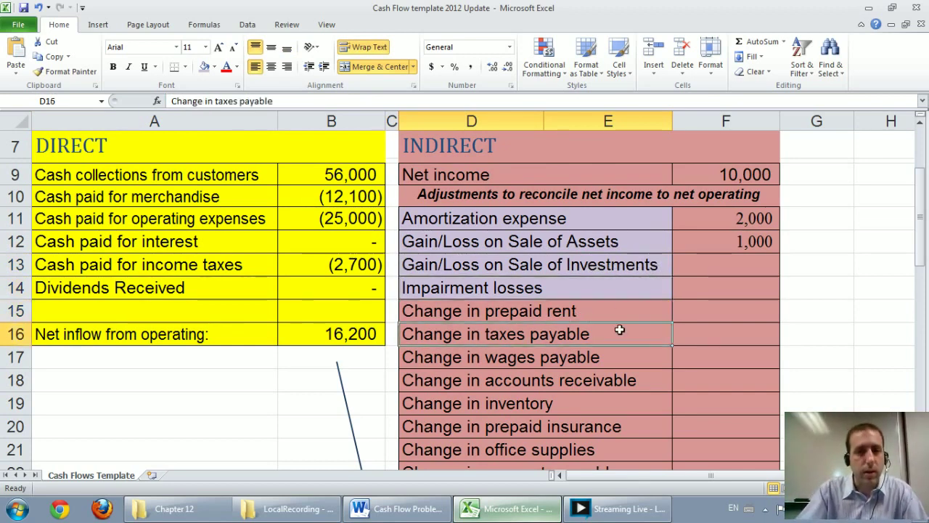
key(Tab)
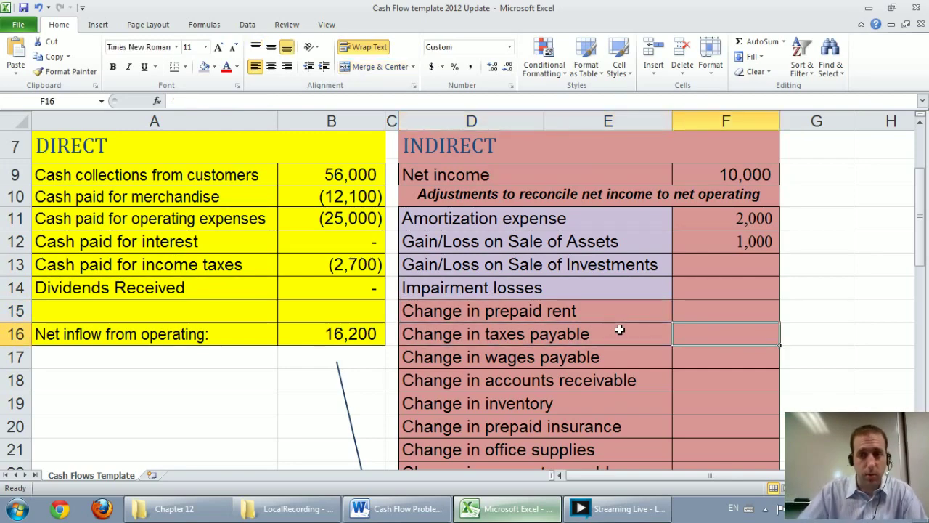
click(426, 508)
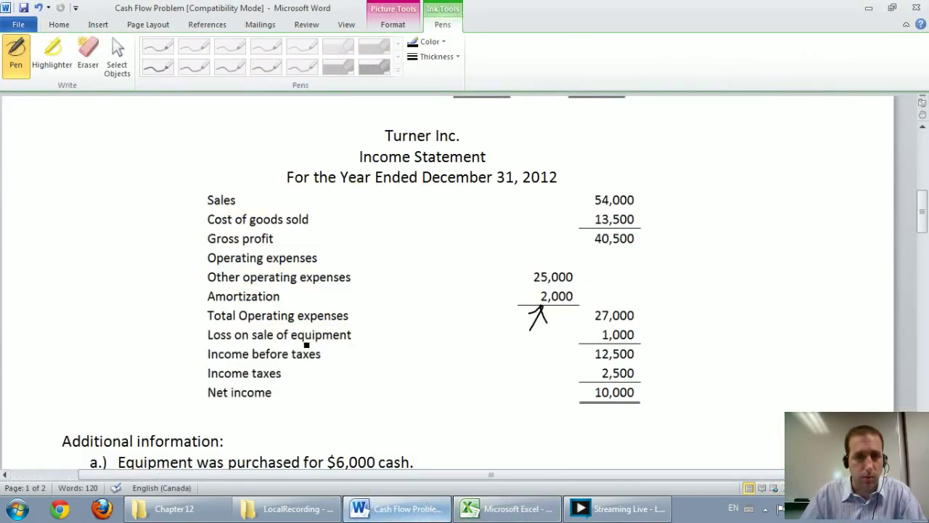
scroll(363, 320, up, 2)
scroll(363, 320, up, 5)
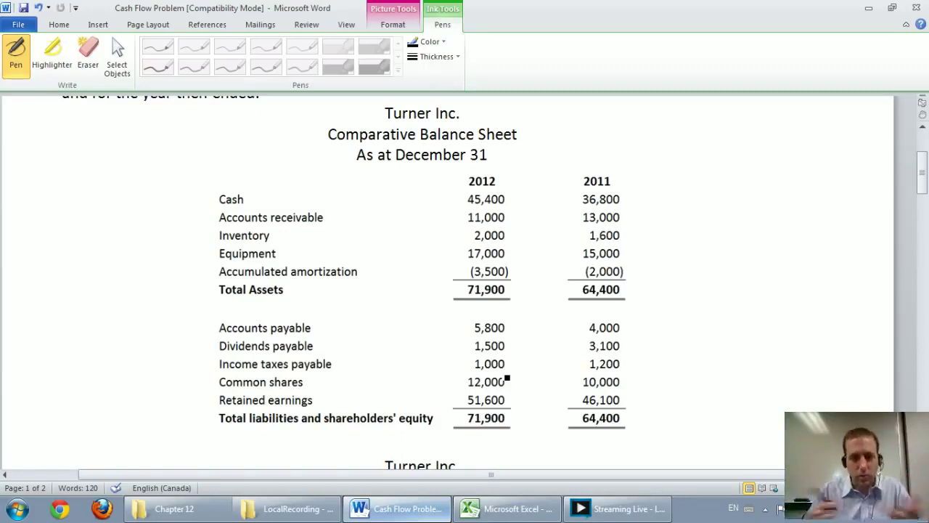
click(488, 510)
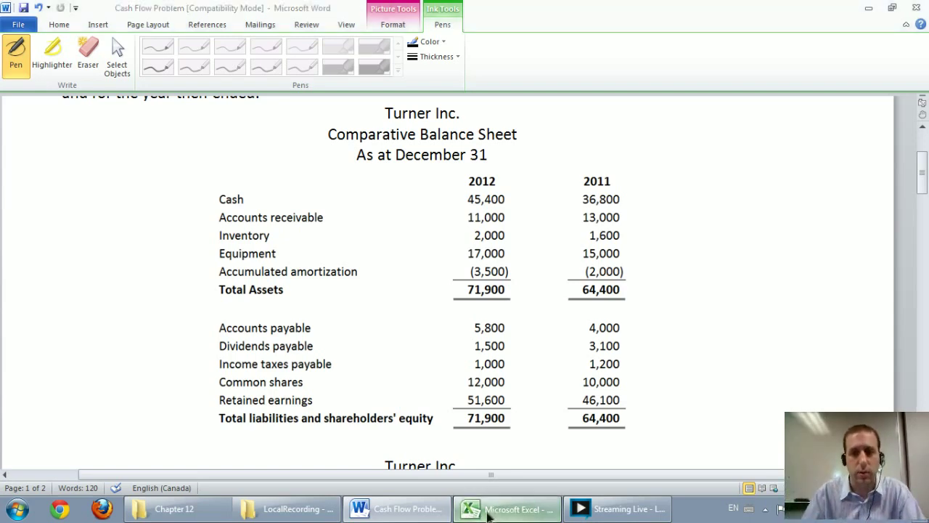
text(-200)
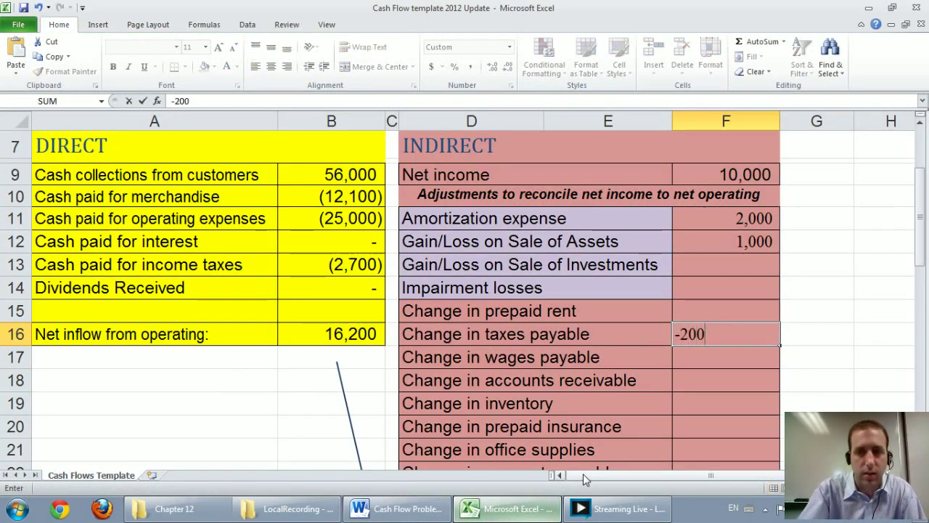
key(Return)
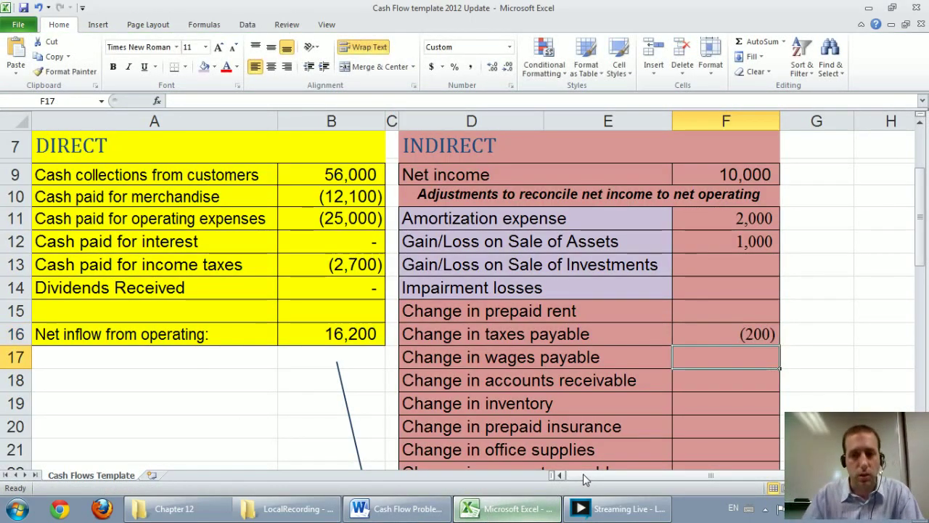
- Compare accounts receivable for both years in the Word balance sheet and enter 2000 for Change in accounts receivable in Excel cell F18
click(405, 508)
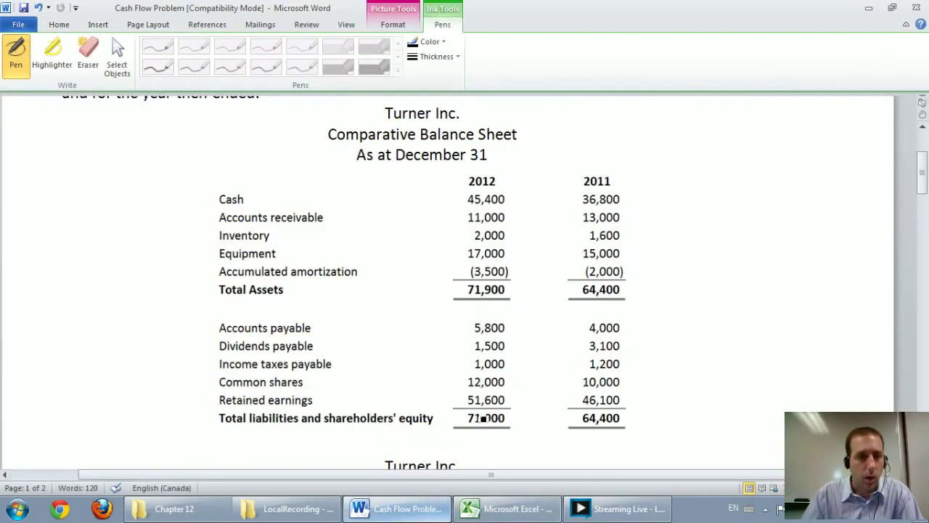
click(432, 513)
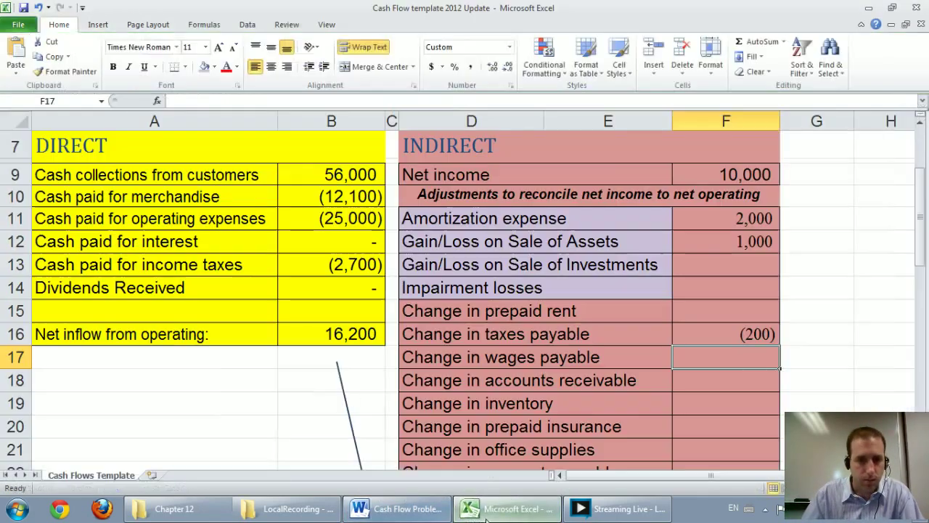
click(693, 381)
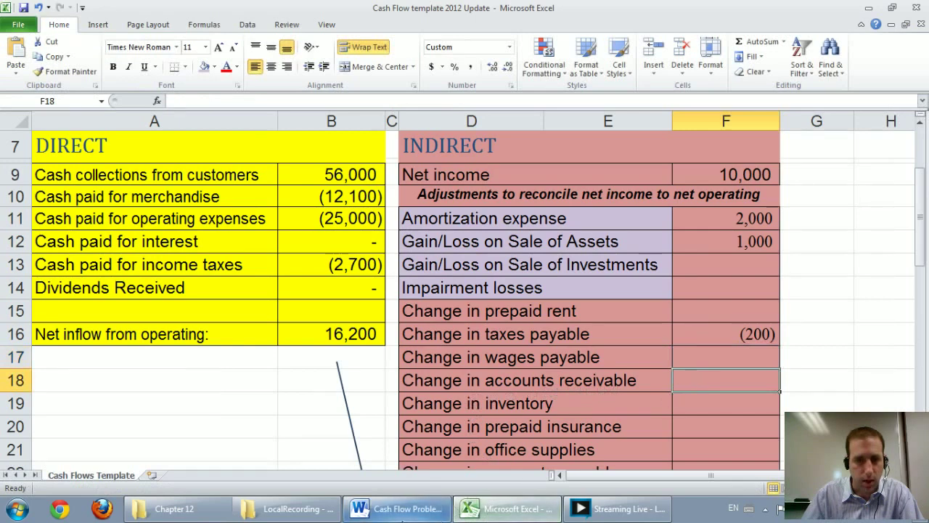
click(405, 509)
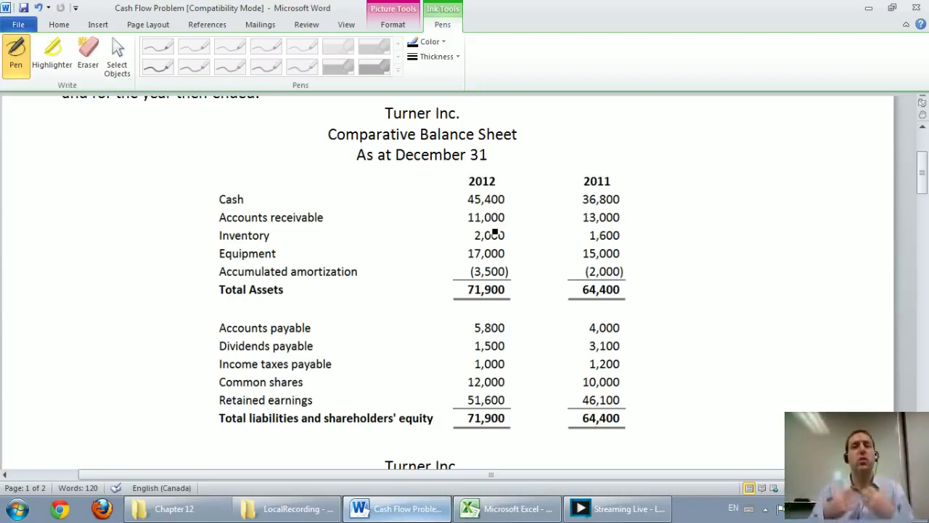
click(529, 508)
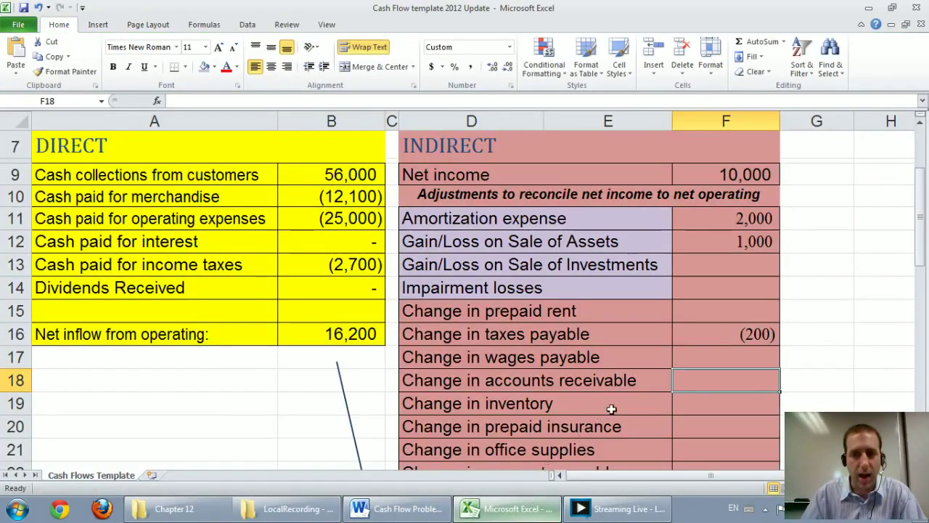
text(2000)
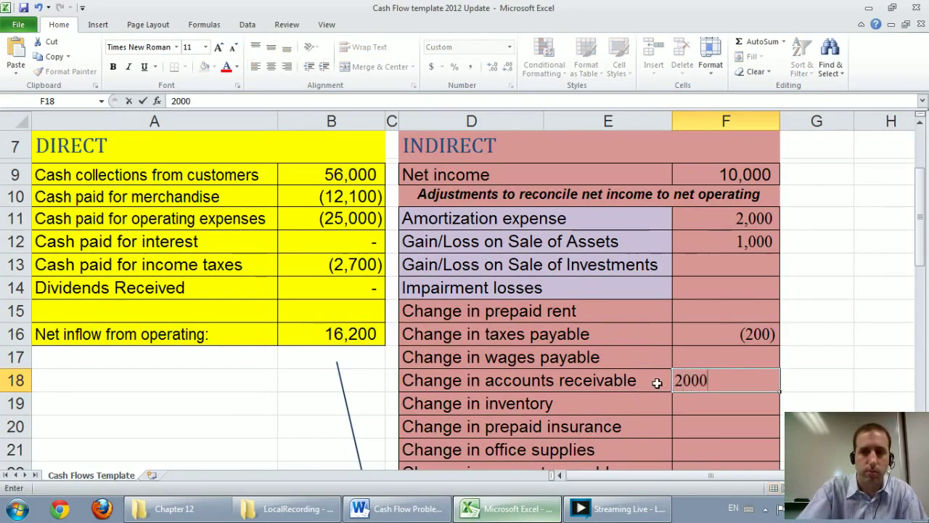
key(Return)
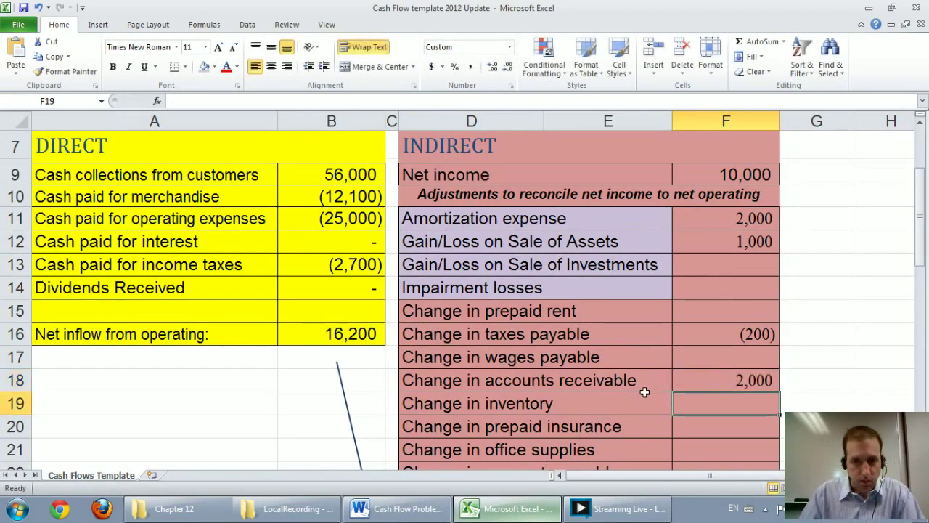
- Compare inventory for both years in the Word balance sheet and enter -400 for Change in inventory in Excel cell F19
click(398, 508)
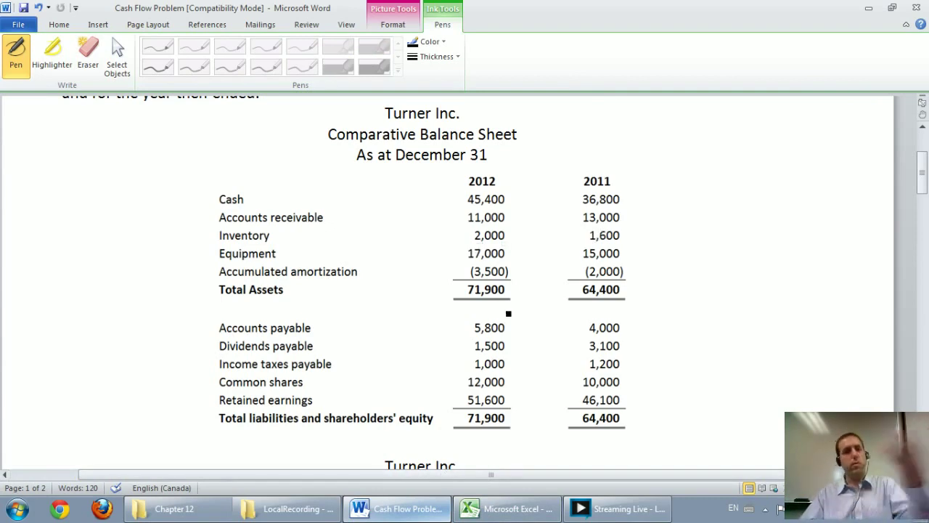
click(508, 508)
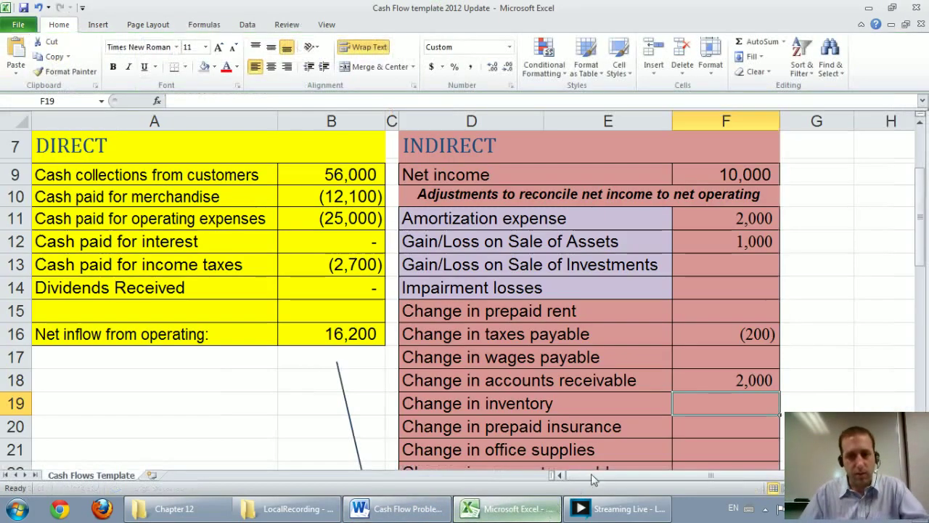
text(-400)
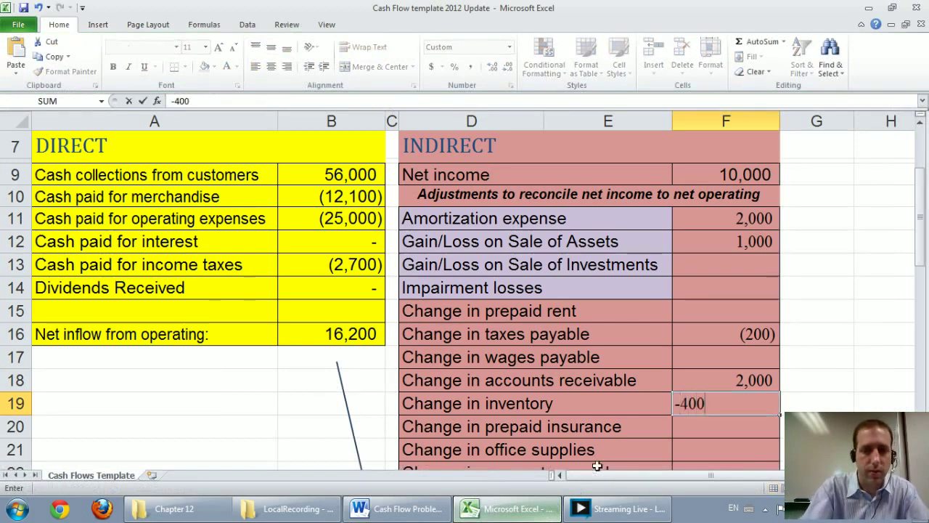
key(Return)
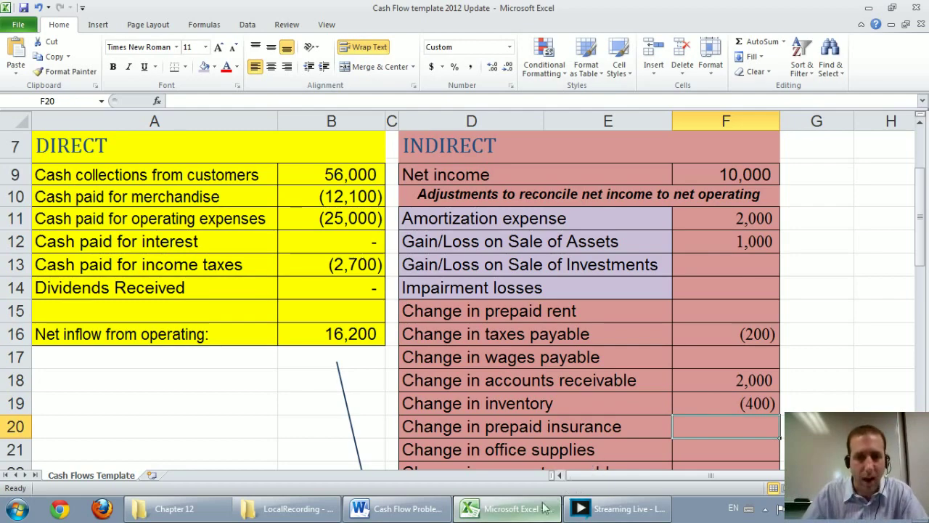
- Check the Word balance sheet for prepaid and payable balances and enter 1800 for Change in accounts payable in Excel cell F22
click(424, 513)
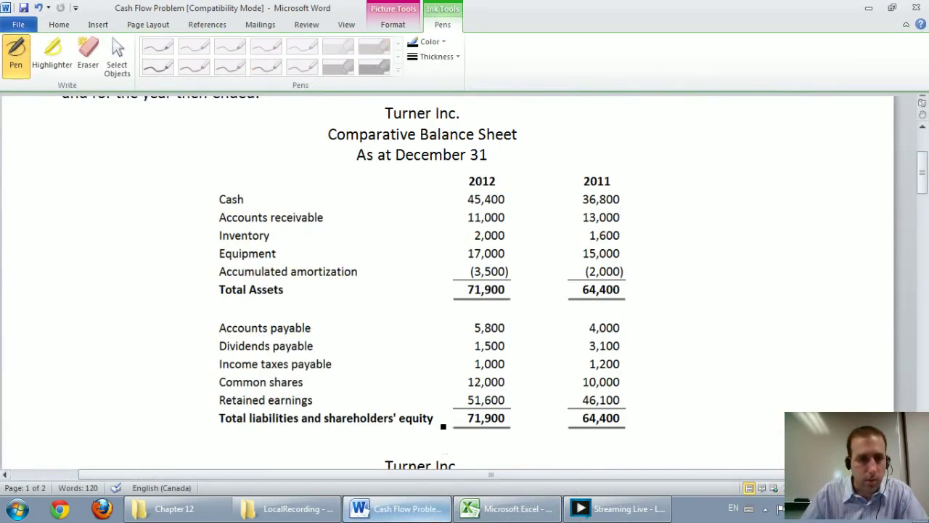
click(508, 508)
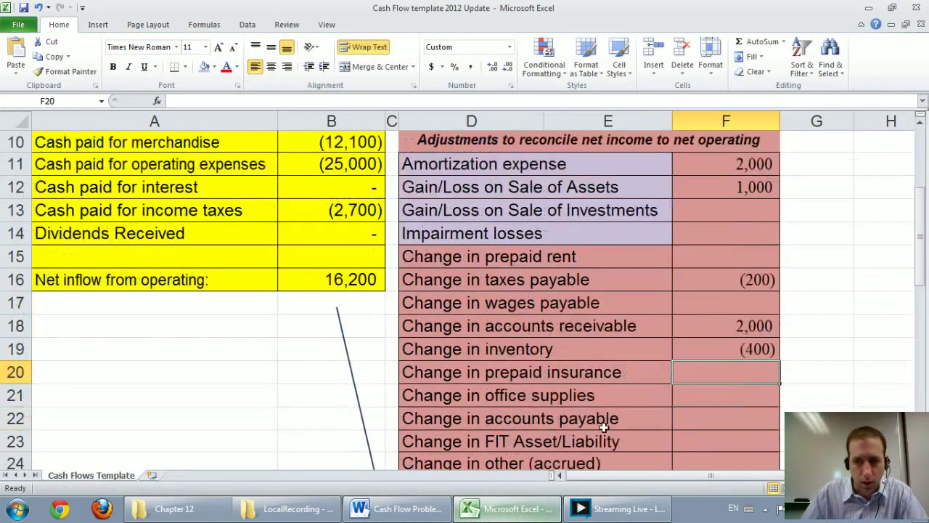
click(418, 514)
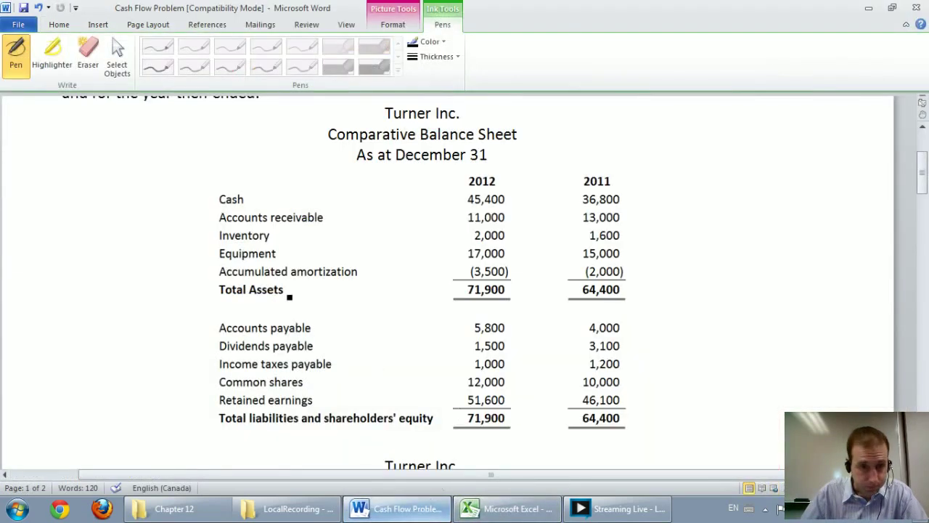
click(509, 508)
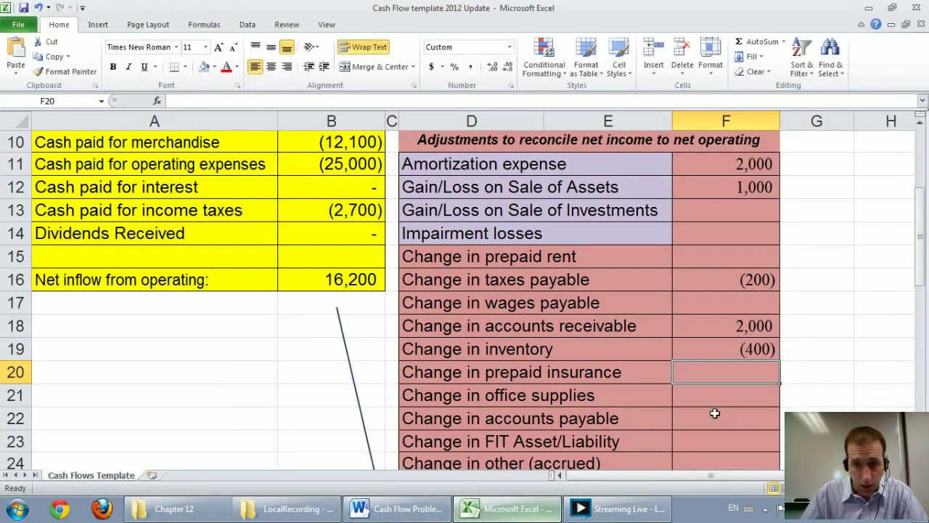
click(715, 415)
click(399, 514)
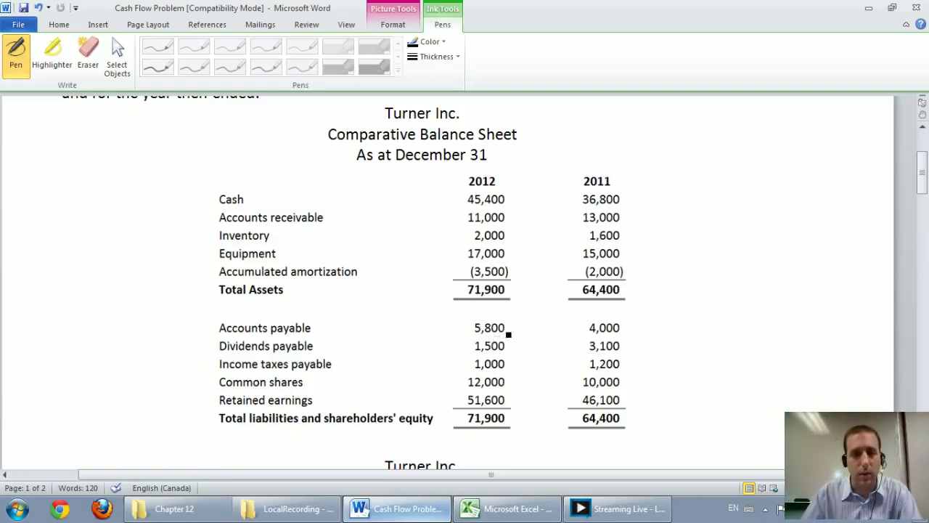
click(534, 509)
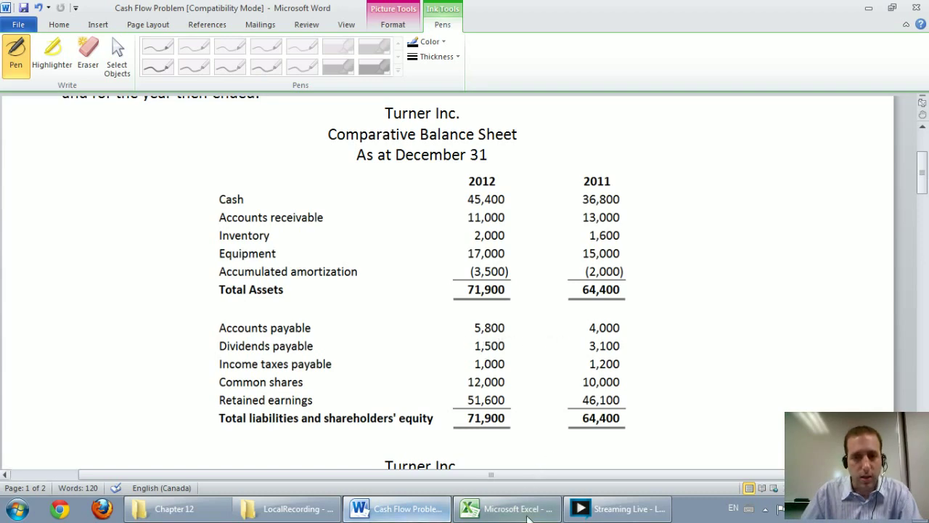
text(1800)
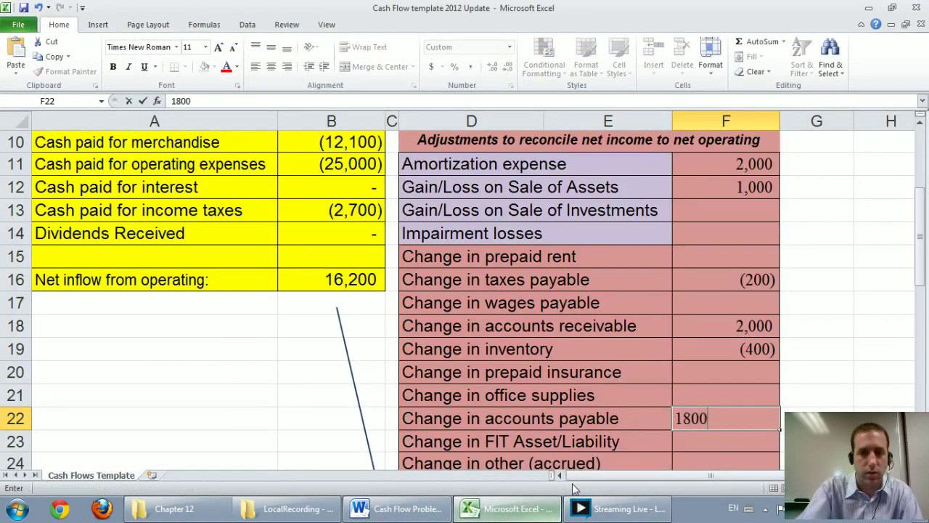
key(Return)
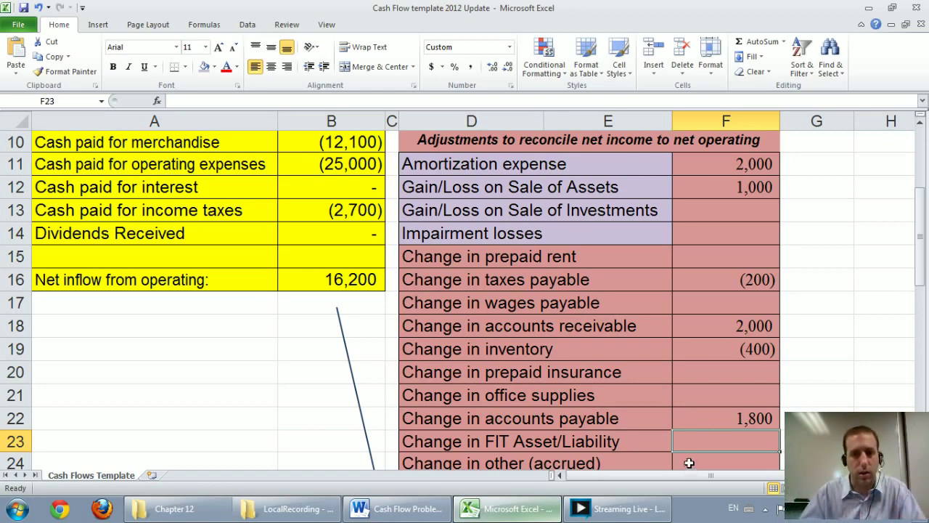
- Start a formula in F25 for net inflow/outflow from operating that adds net income F9, F11, F12 and F16
scroll(688, 465, down, 1)
click(713, 394)
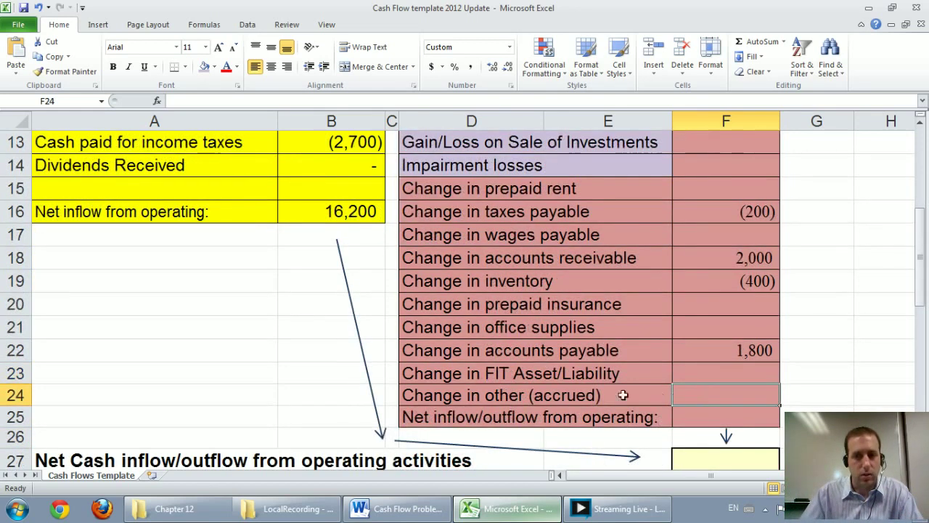
click(697, 417)
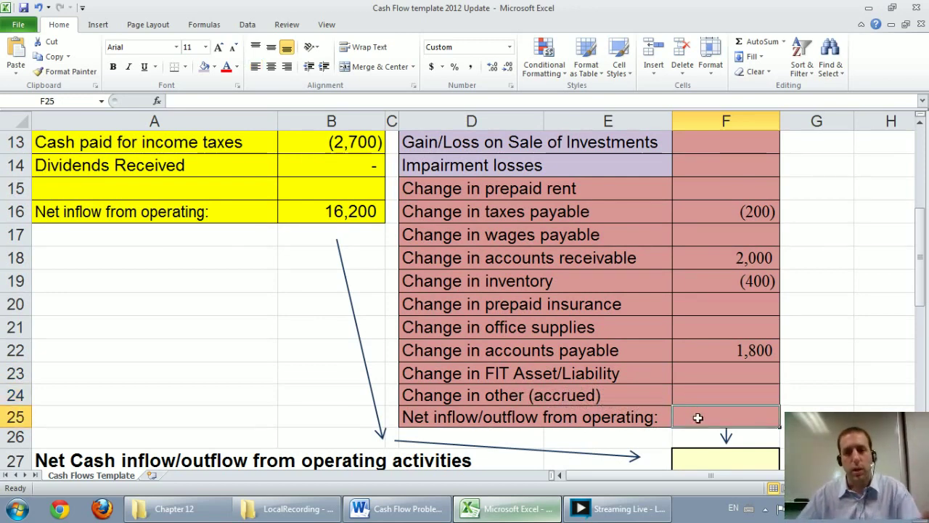
text(=sum()
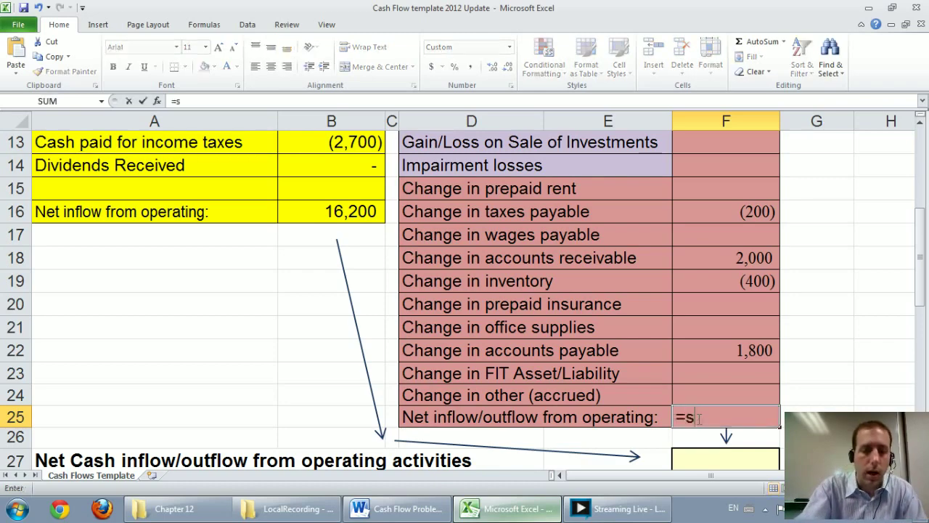
key(BackSpace)
key(BackSpace)
key(BackSpace)
key(BackSpace)
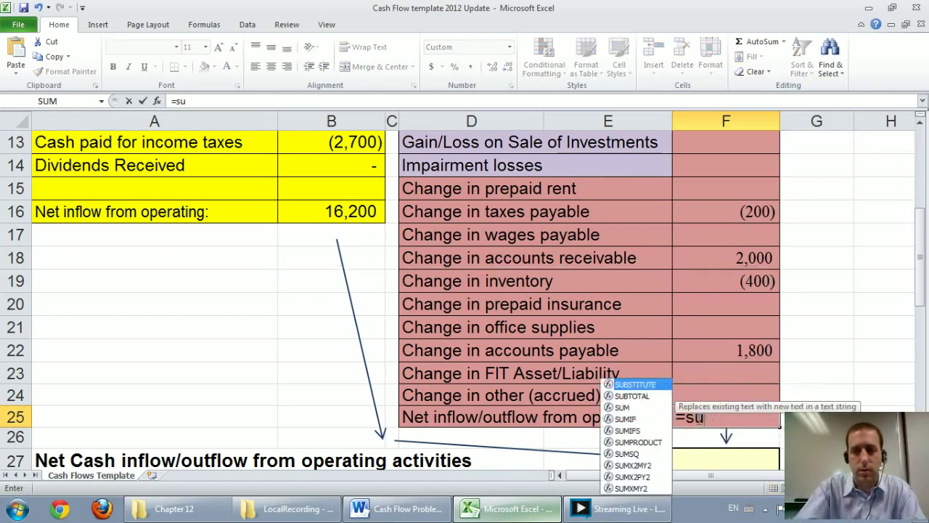
scroll(717, 406, up, 4)
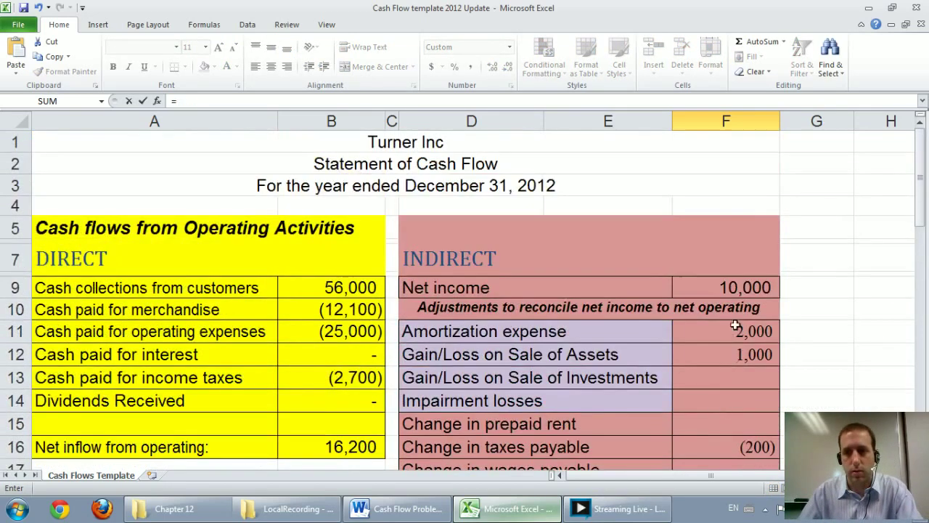
click(737, 292)
text(+)
click(740, 331)
text(+)
click(744, 354)
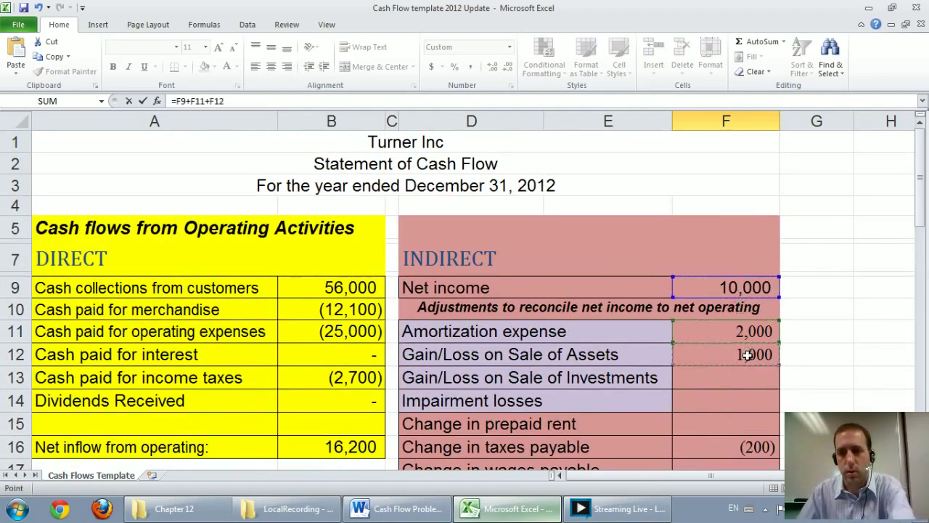
text(+)
click(755, 444)
- Extend the F25 formula with F18, F19 and F22 to complete =F9+F11+F12+F16+F18+F19+F22
scroll(763, 429, down, 7)
scroll(778, 412, up, 3)
text(+)
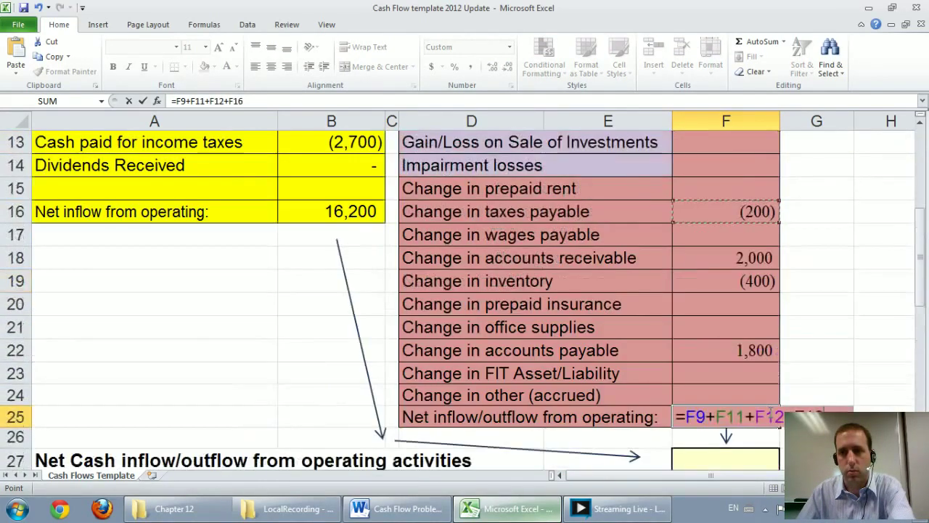
click(756, 260)
text(+)
click(748, 281)
text(+)
click(749, 350)
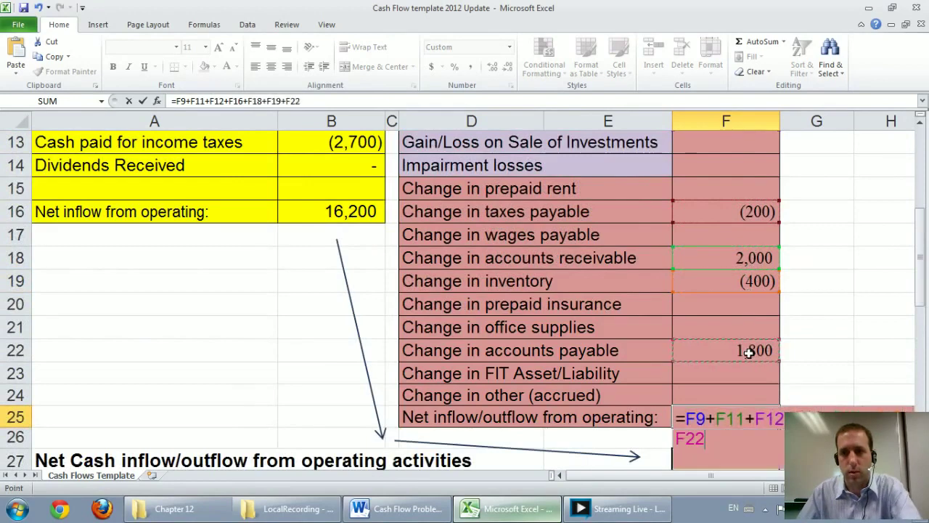
key(Return)
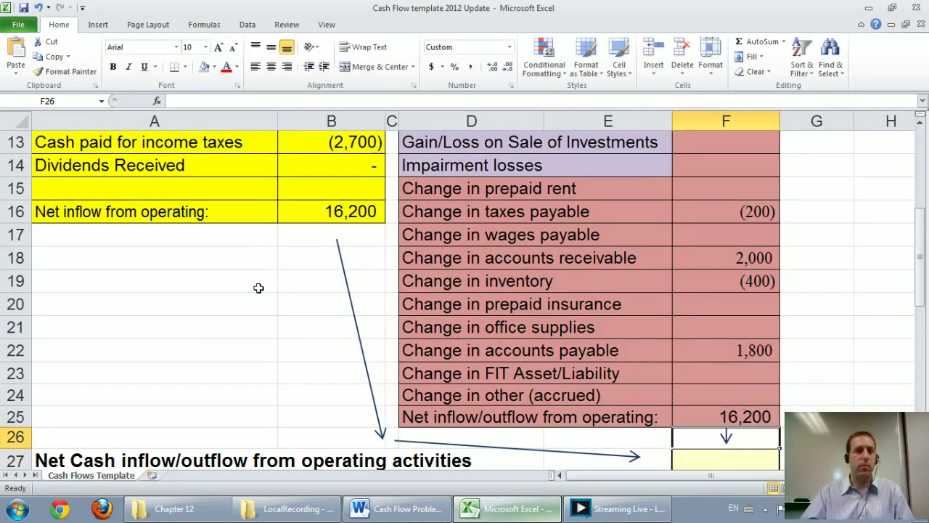
- Compare the direct and indirect operating totals and change the label in D25 to "Net inflow from operating:"
scroll(279, 223, up, 2)
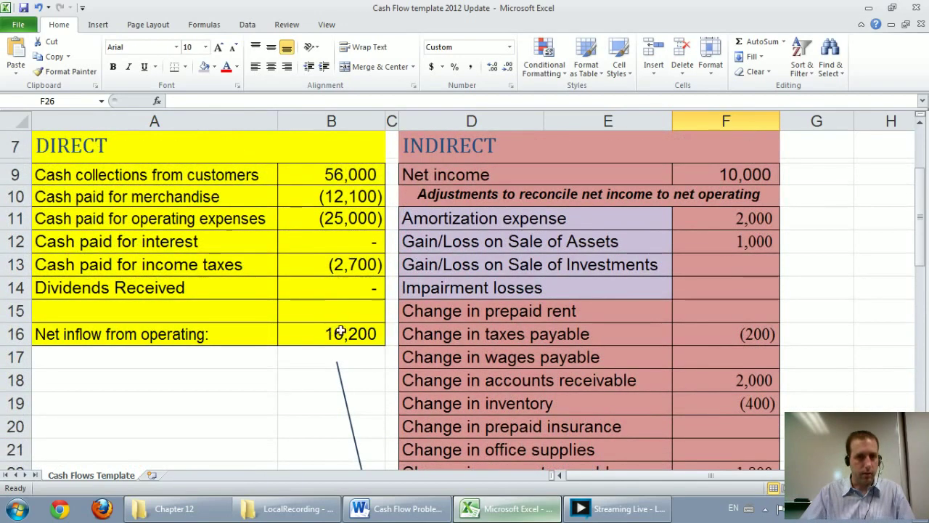
scroll(511, 368, down, 2)
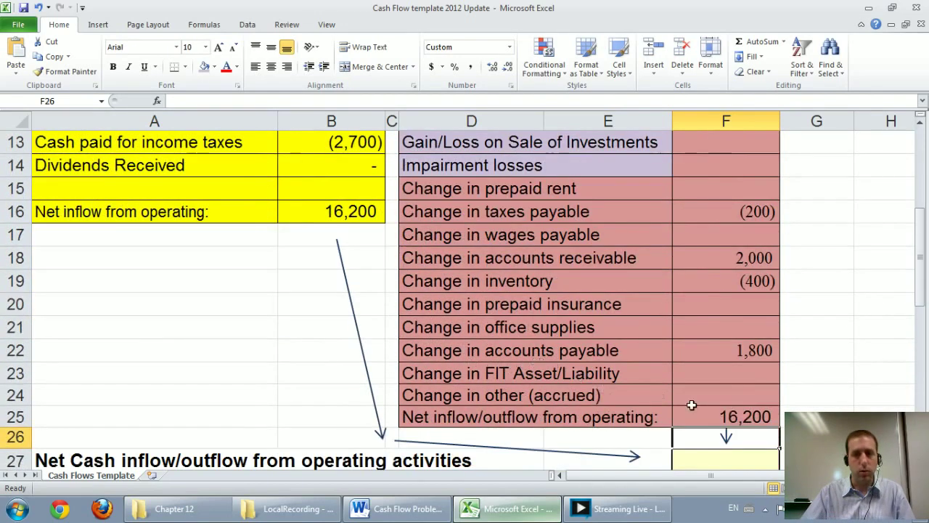
click(559, 413)
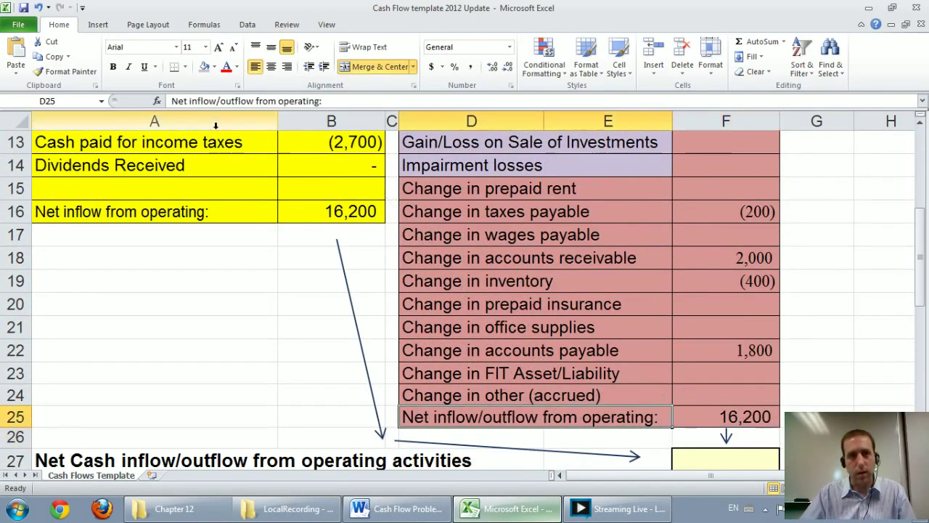
double_click(238, 101)
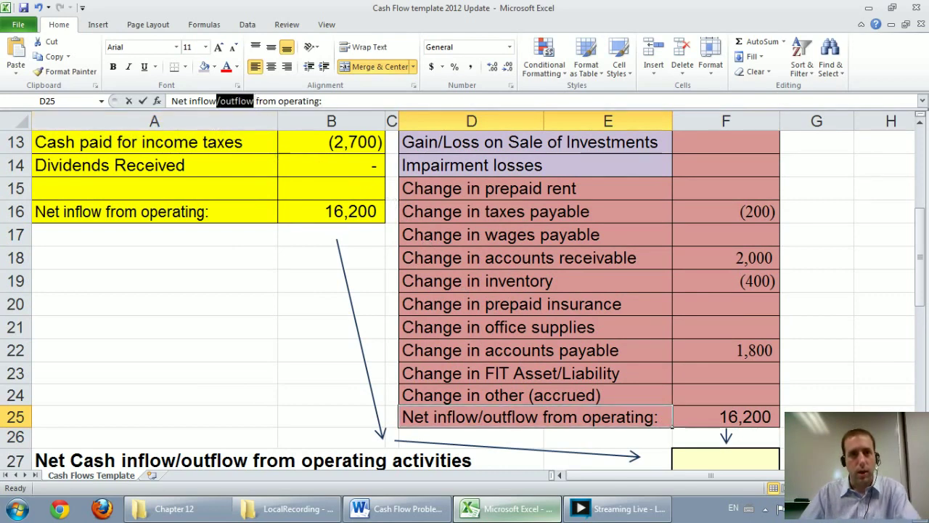
key(BackSpace)
key(Return)
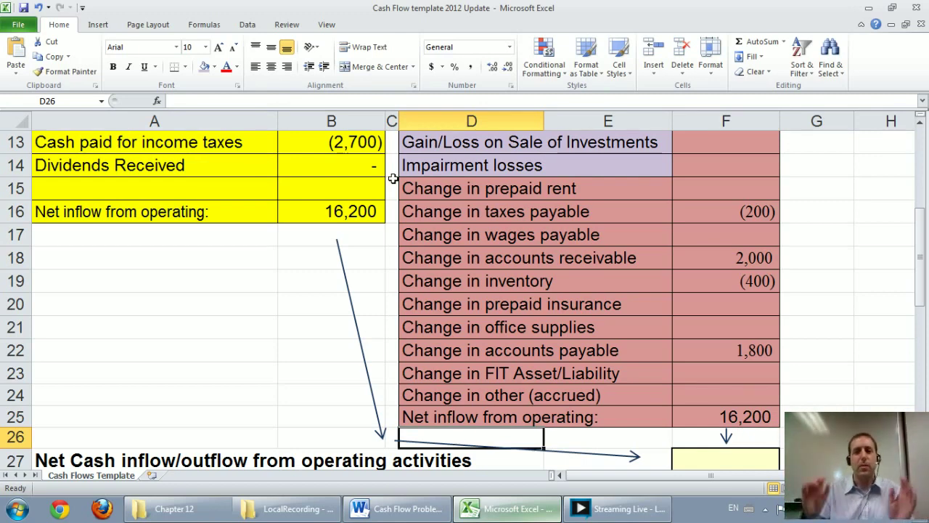
- Enter 16,200 in F27 and change the label in A27 to "Net Cash inflow from operating activities"
click(704, 456)
text(16,200)
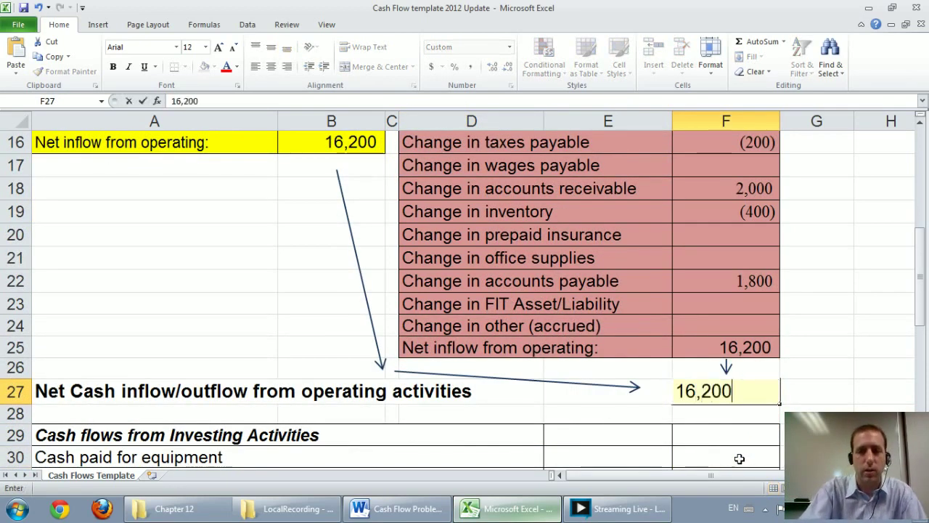
key(Return)
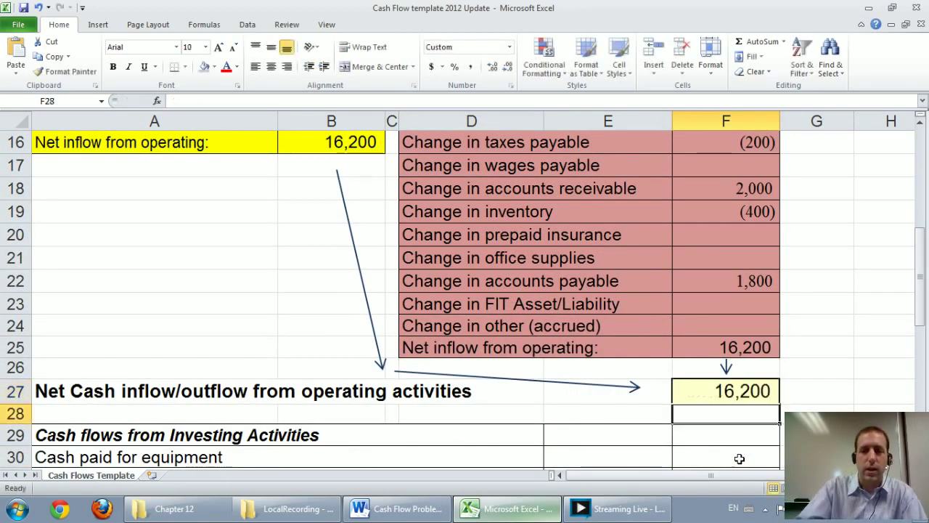
click(110, 399)
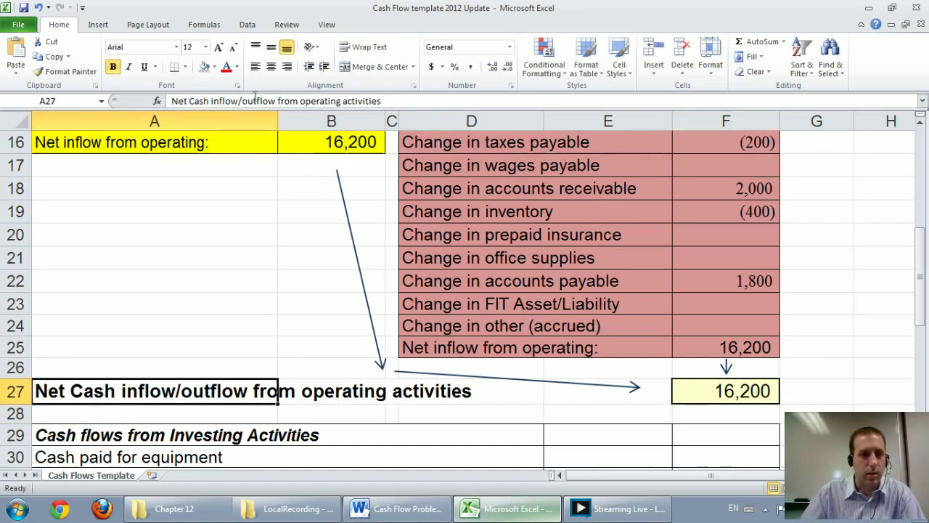
drag(238, 101, 276, 101)
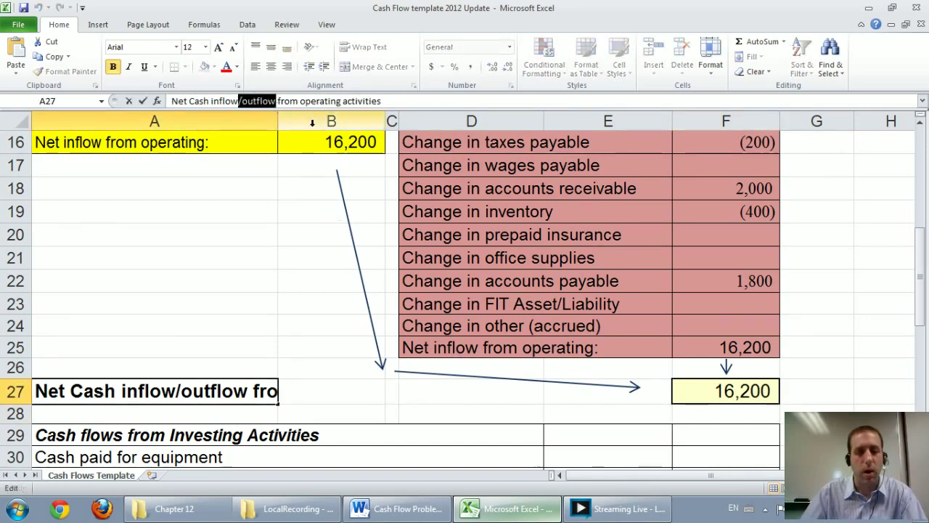
key(Delete)
key(Return)
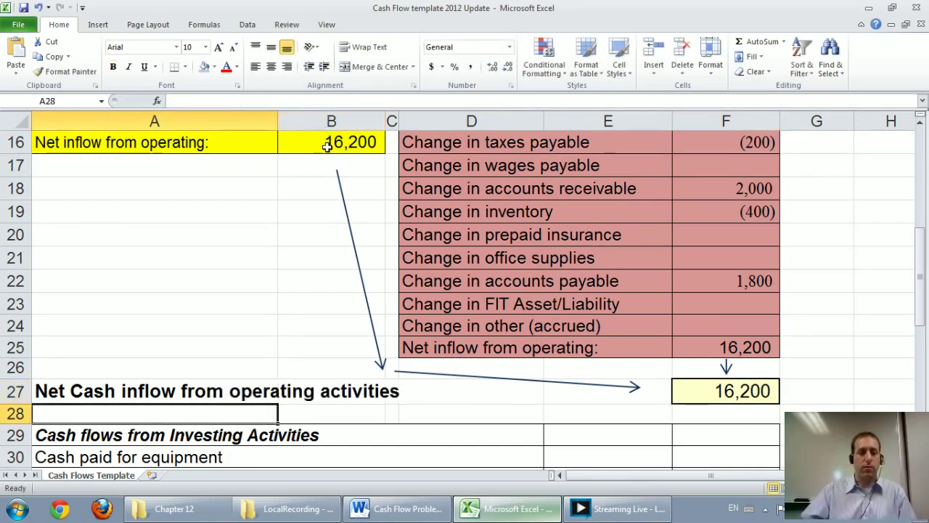
- Examine the completed direct and indirect operating sections side by side at a smaller zoom
scroll(329, 147, down, 2)
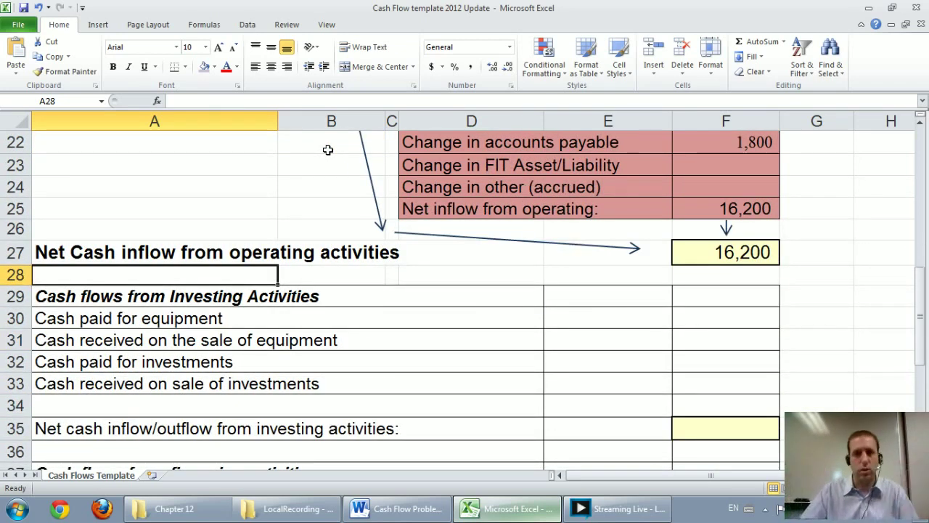
scroll(367, 143, up, 2)
scroll(367, 143, up, 2)
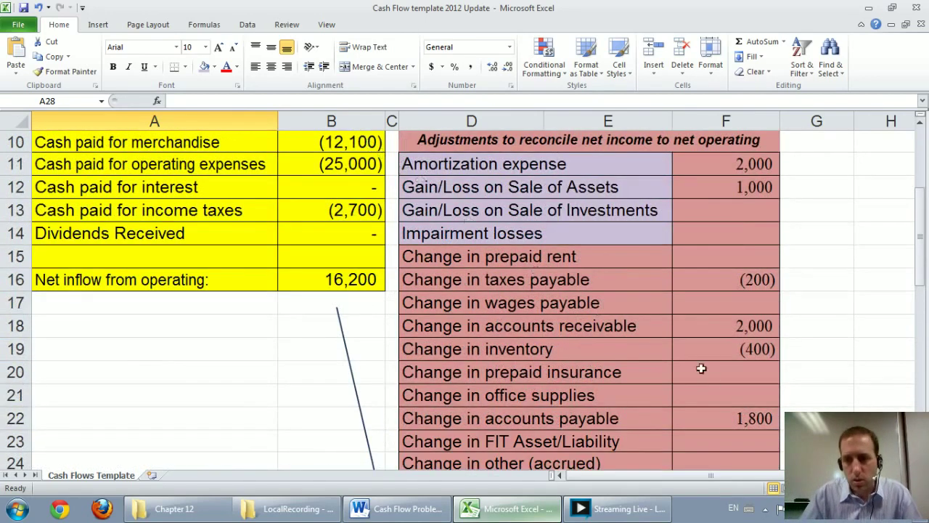
ctrl+scroll(465, 291, down, 1)
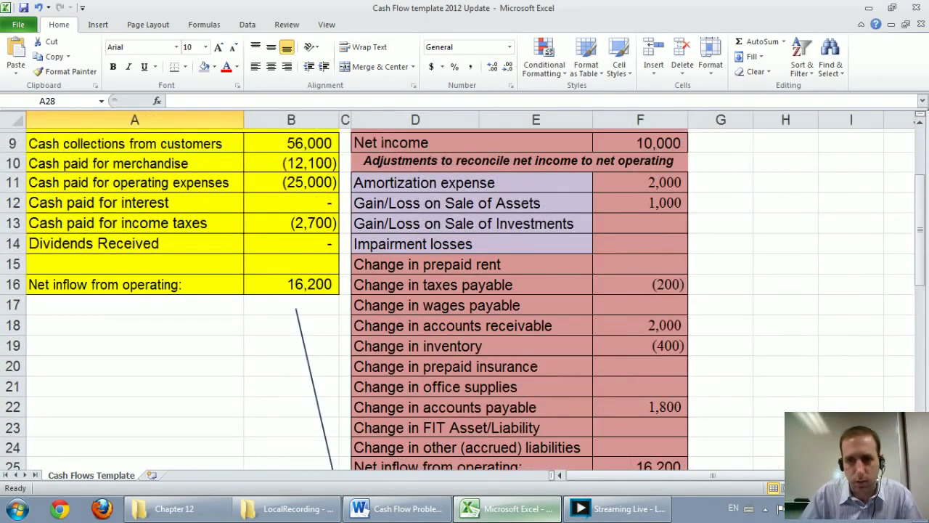
scroll(465, 291, down, 1)
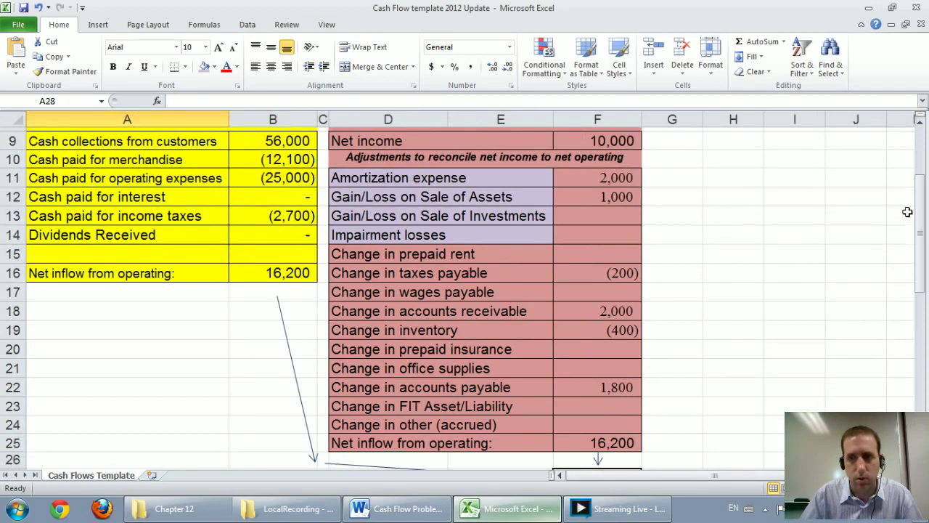
scroll(884, 276, up, 1)
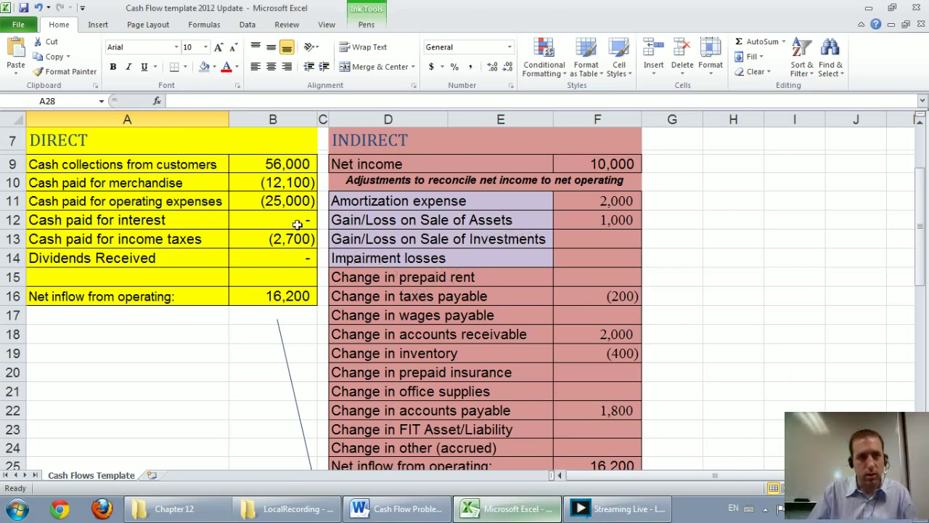
- Handwrite "A ↑" in black ink beside the net income row, outside the indirect section
click(366, 22)
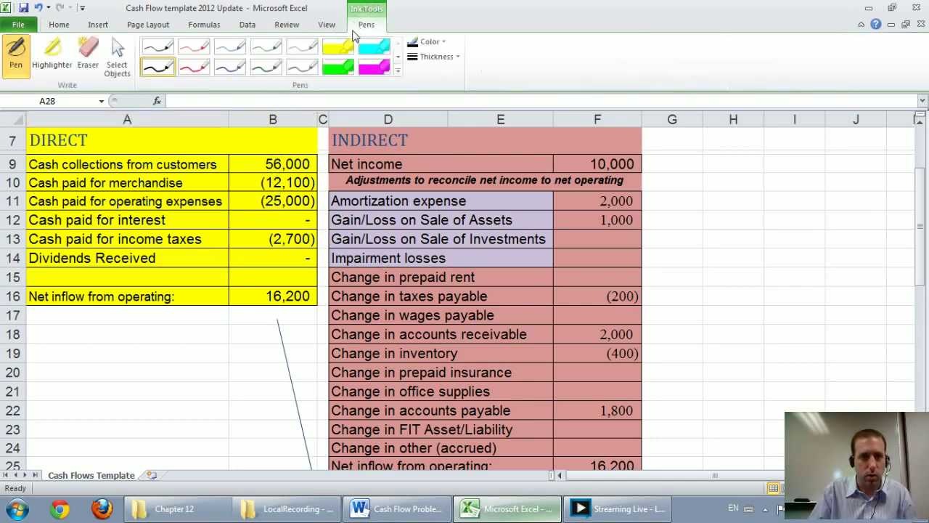
click(154, 69)
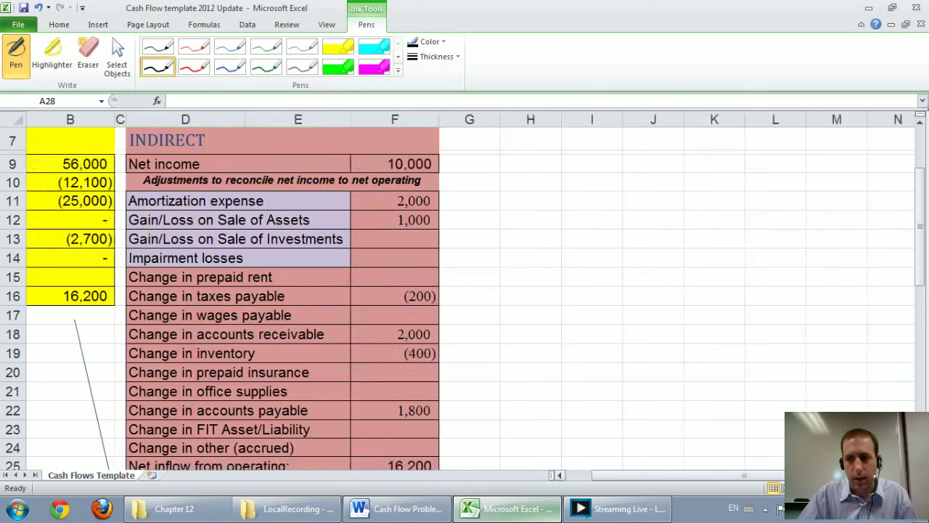
scroll(561, 475, right, 2)
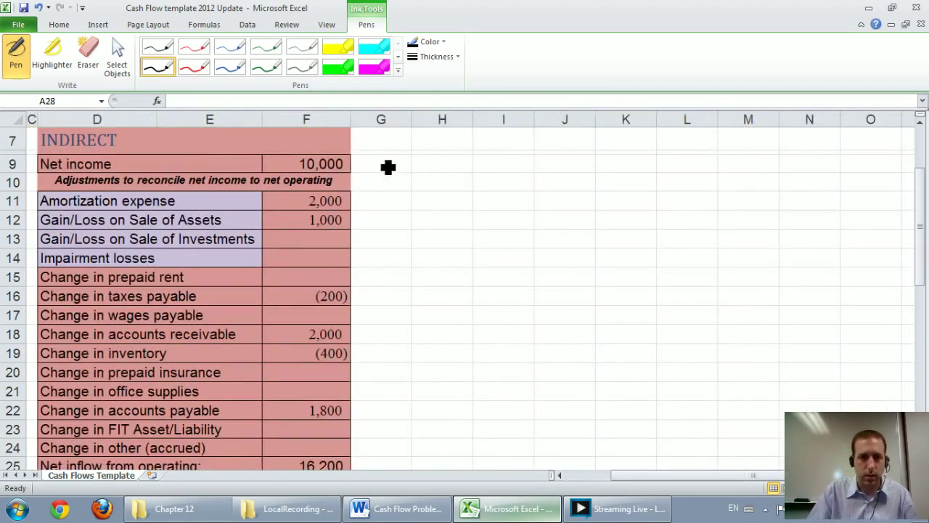
mouse_move(434, 199)
mouse_down()
mouse_move(463, 192)
mouse_move(493, 161)
mouse_move(511, 177)
mouse_move(552, 183)
mouse_up()
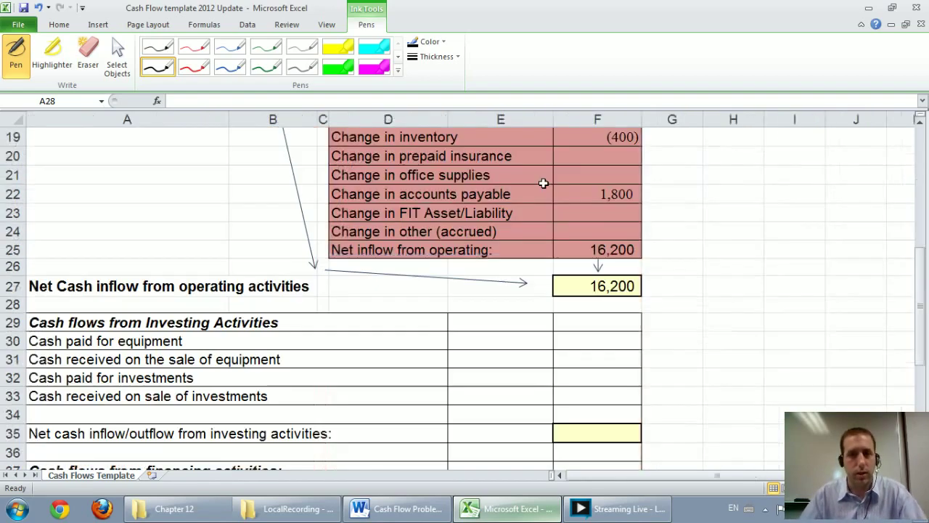
key(Escape)
- Complete the first handwritten rule by adding "Cash ↓" in black ink after "A ↑"
scroll(545, 185, up, 5)
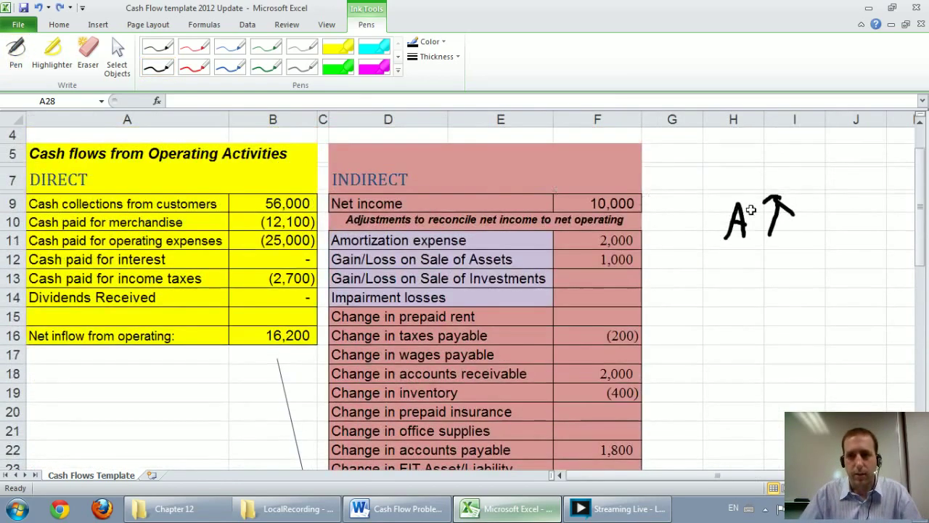
drag(715, 475, 748, 475)
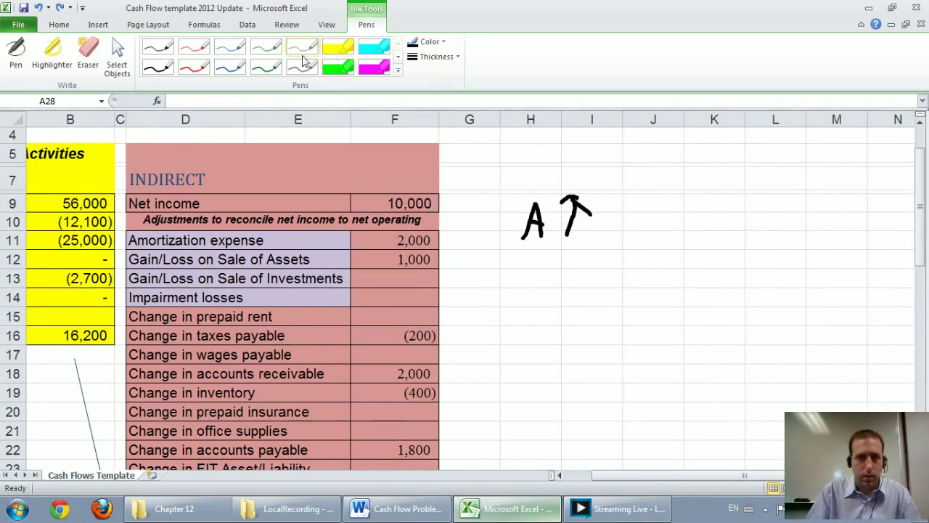
click(158, 47)
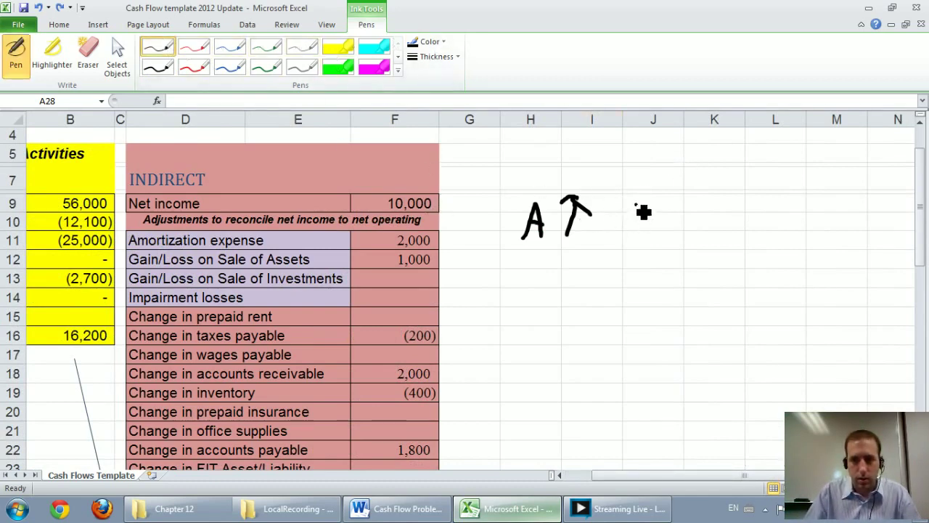
drag(638, 207, 639, 220)
mouse_move(648, 216)
mouse_down()
mouse_move(719, 224)
mouse_move(715, 233)
mouse_move(734, 226)
mouse_up()
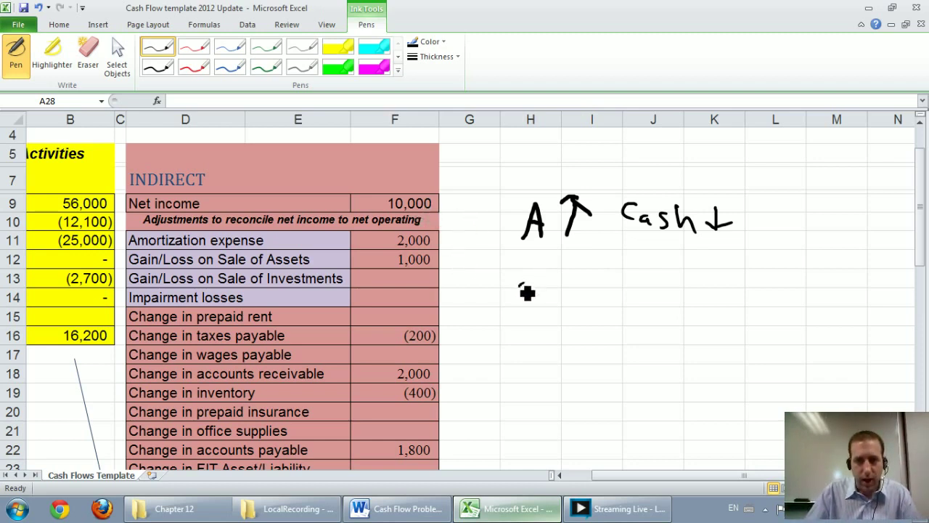
- Handwrite the second asset rule, "A ↓ Cash ↑", below the first one
drag(520, 286, 540, 285)
mouse_move(524, 275)
mouse_down()
mouse_move(568, 289)
mouse_move(572, 270)
mouse_move(578, 280)
mouse_up()
drag(630, 268, 629, 284)
mouse_move(645, 273)
mouse_down()
mouse_move(646, 286)
mouse_move(675, 285)
mouse_move(711, 266)
mouse_move(726, 282)
mouse_up()
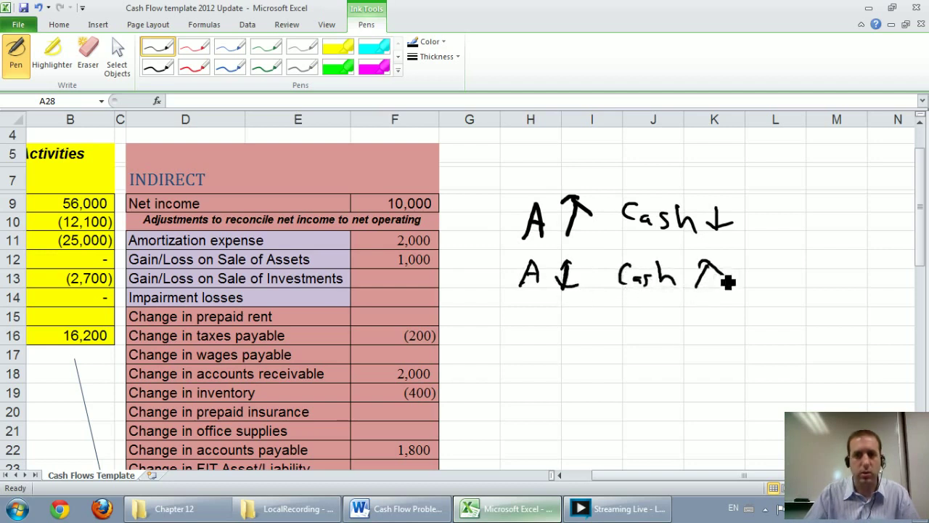
- Handwrite the two liability rules, "L ↑ Cash ↑" and "L ↓ Cash ↓", below the asset rules
mouse_move(521, 312)
mouse_down()
mouse_move(541, 335)
mouse_move(573, 312)
mouse_move(633, 336)
mouse_up()
drag(648, 327, 661, 335)
mouse_move(675, 324)
mouse_down()
mouse_move(664, 336)
mouse_move(685, 335)
mouse_move(719, 310)
mouse_move(729, 321)
mouse_up()
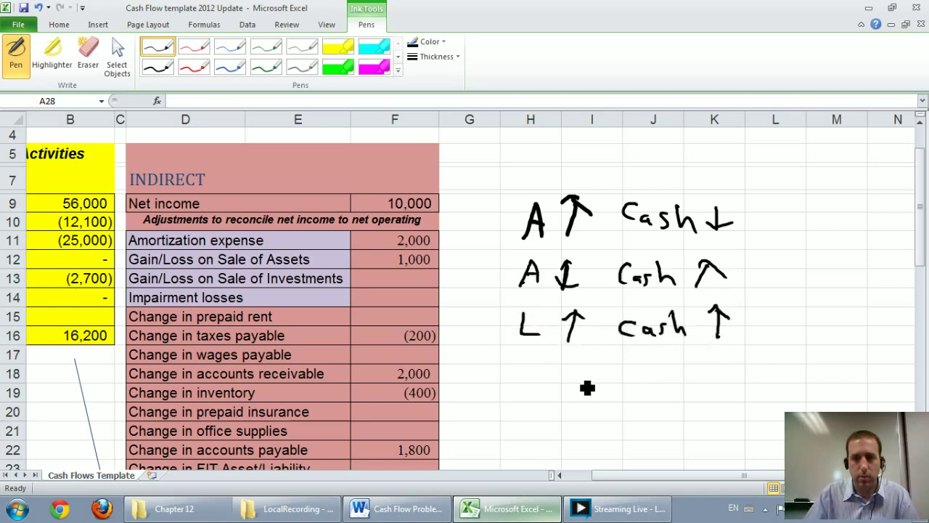
mouse_move(522, 355)
mouse_down()
mouse_move(540, 382)
mouse_move(560, 389)
mouse_move(573, 373)
mouse_up()
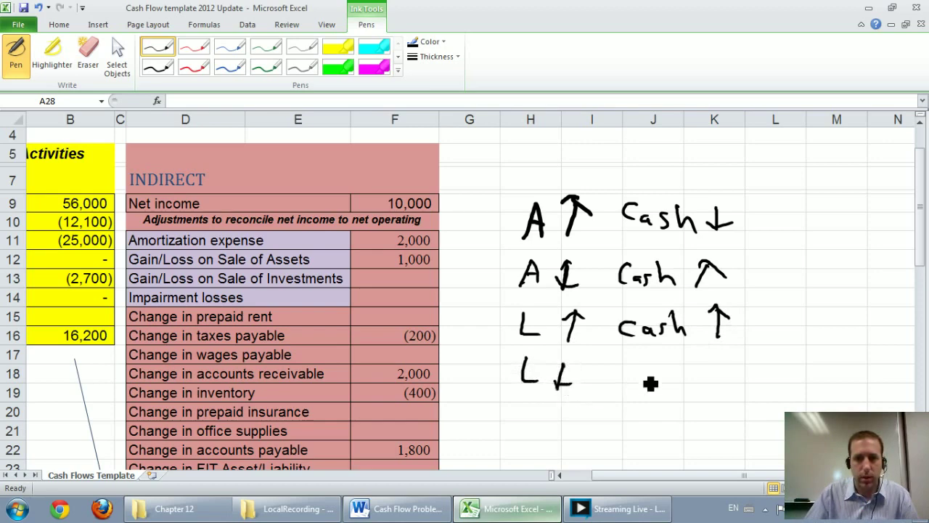
mouse_move(630, 373)
mouse_down()
mouse_move(625, 387)
mouse_move(633, 383)
mouse_up()
drag(656, 376, 663, 386)
mouse_move(675, 361)
mouse_down()
mouse_move(686, 386)
mouse_move(716, 371)
mouse_move(714, 390)
mouse_up()
drag(699, 377, 727, 393)
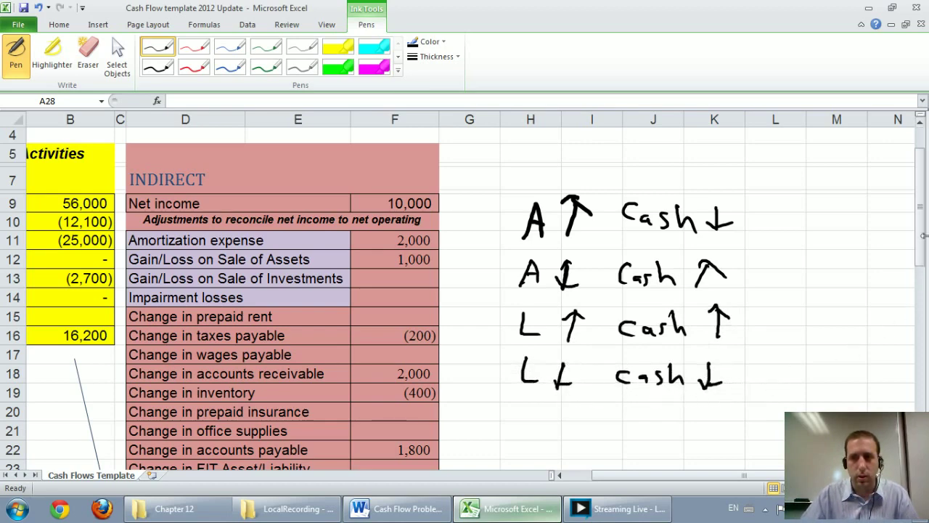
- Handwrite the two shareholders' equity rules, "SE ↑ Cash ↑" and "SE ↓ Cash ↓", below the liability rules
drag(922, 245, 921, 262)
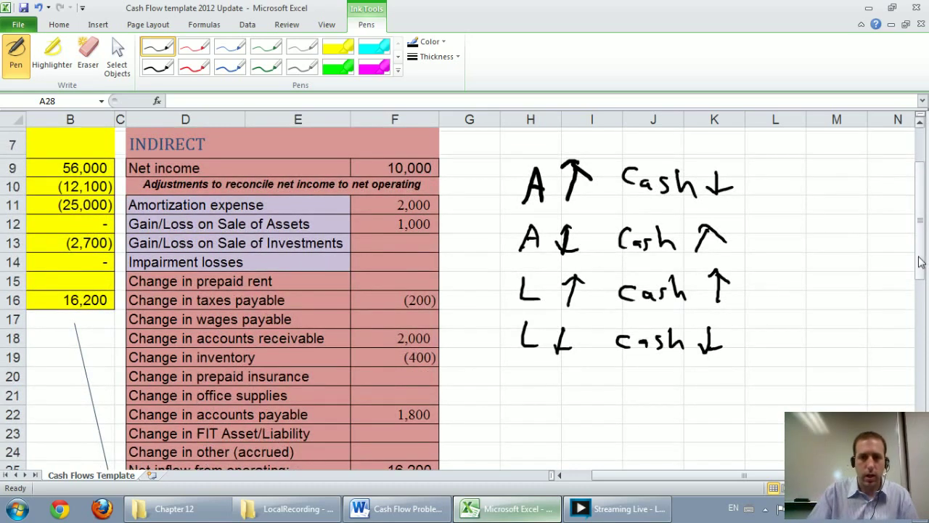
mouse_move(502, 375)
mouse_down()
mouse_move(518, 383)
mouse_move(511, 389)
mouse_up()
mouse_move(532, 375)
mouse_down()
mouse_move(534, 394)
mouse_move(567, 383)
mouse_up()
mouse_move(634, 391)
mouse_down()
mouse_move(685, 409)
mouse_move(707, 409)
mouse_move(714, 391)
mouse_up()
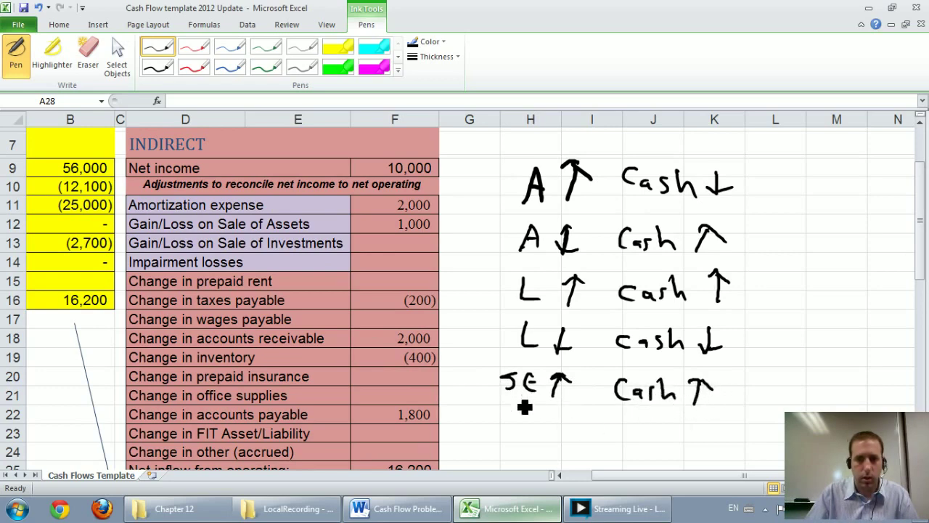
mouse_move(519, 400)
mouse_down()
mouse_move(505, 419)
mouse_move(561, 434)
mouse_up()
mouse_move(616, 420)
mouse_down()
mouse_move(629, 432)
mouse_move(668, 425)
mouse_move(685, 442)
mouse_move(710, 426)
mouse_up()
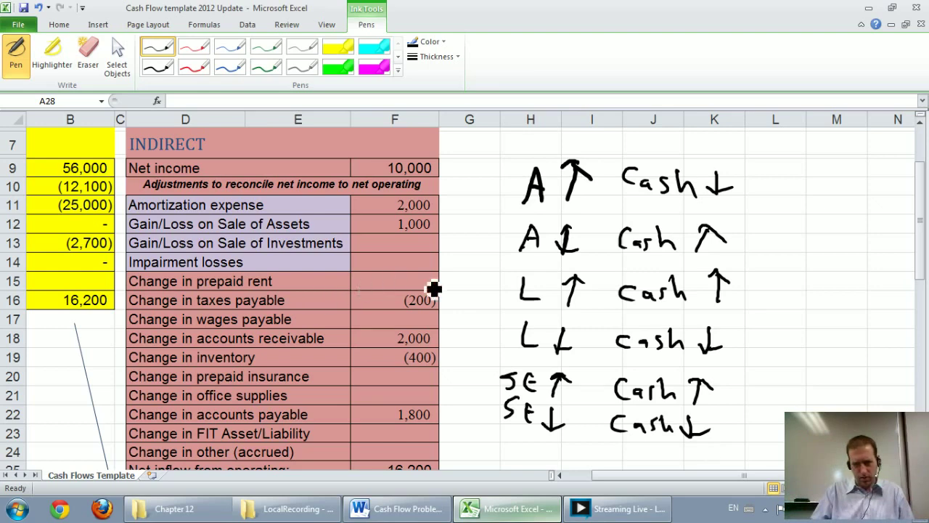
- Draw a small arrow pointing to the "A ↑" rule and another to the "L ↑" rule
drag(483, 194, 510, 188)
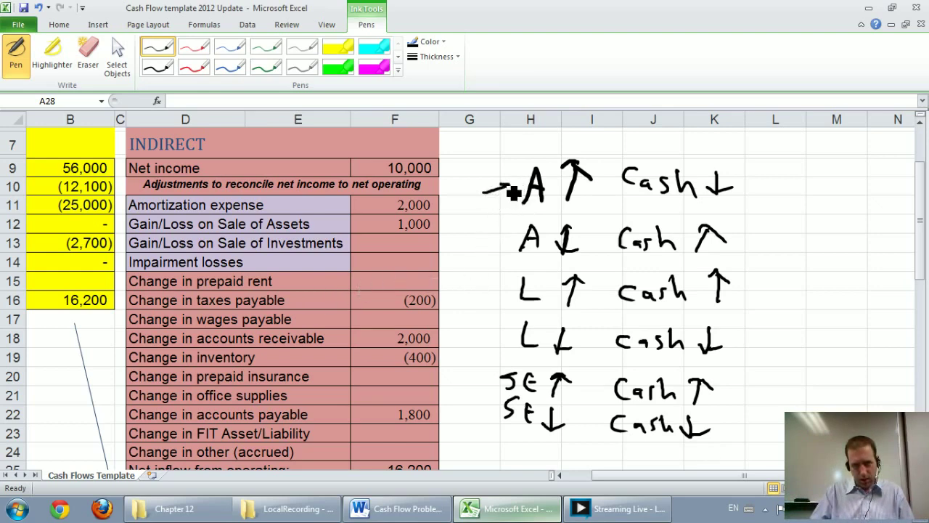
drag(483, 286, 517, 286)
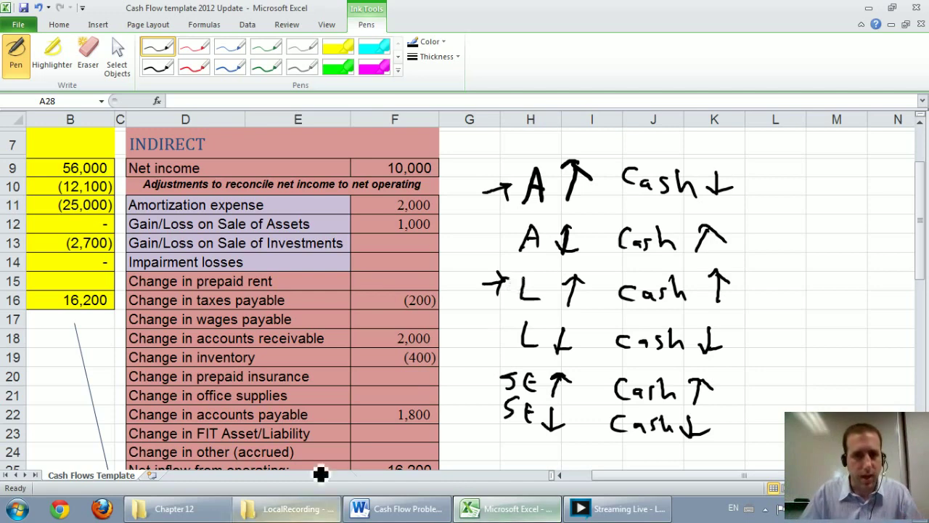
- Compare the receivable and inventory balances in the Word balance sheet with the adjustments in F18 and F19 of the Excel statement
click(390, 510)
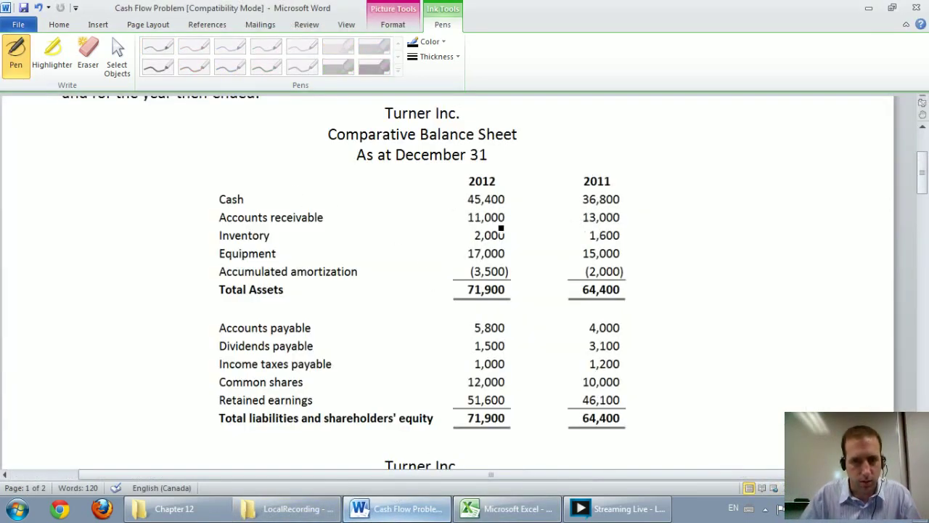
key(alt+Tab)
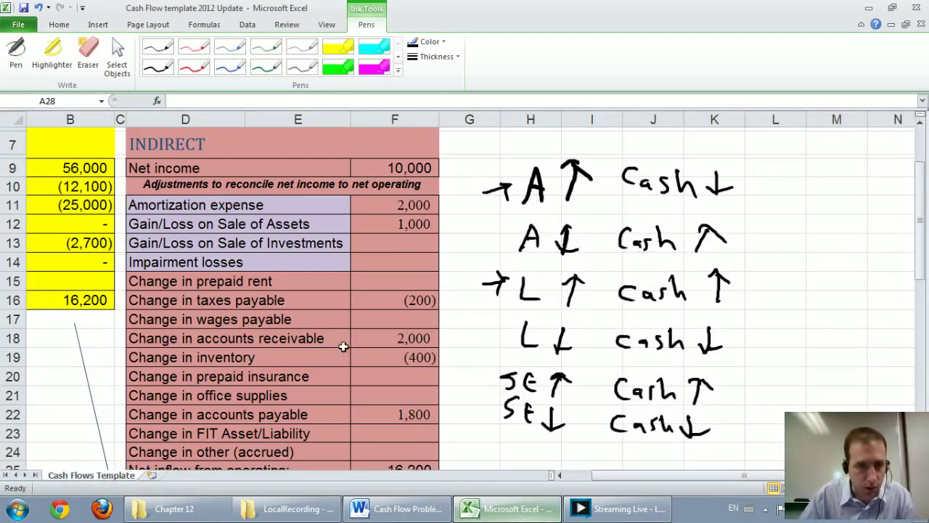
click(393, 339)
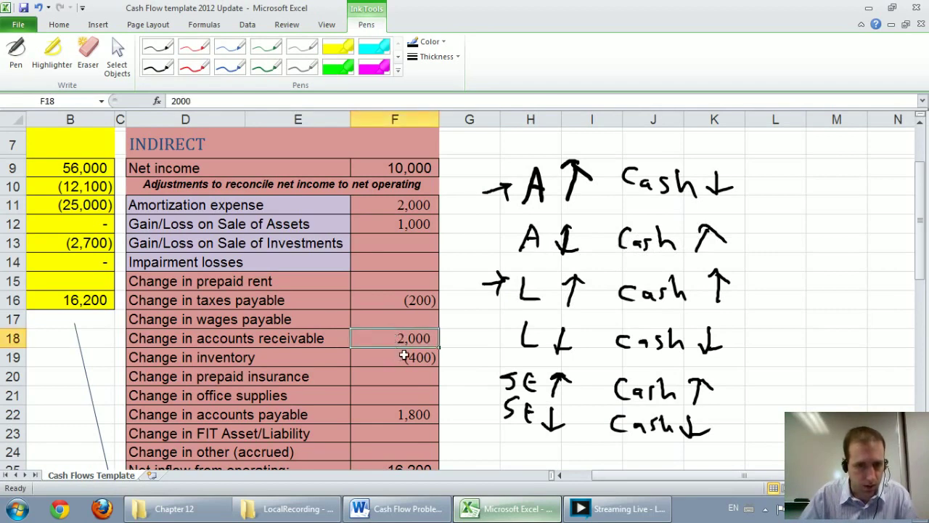
click(421, 500)
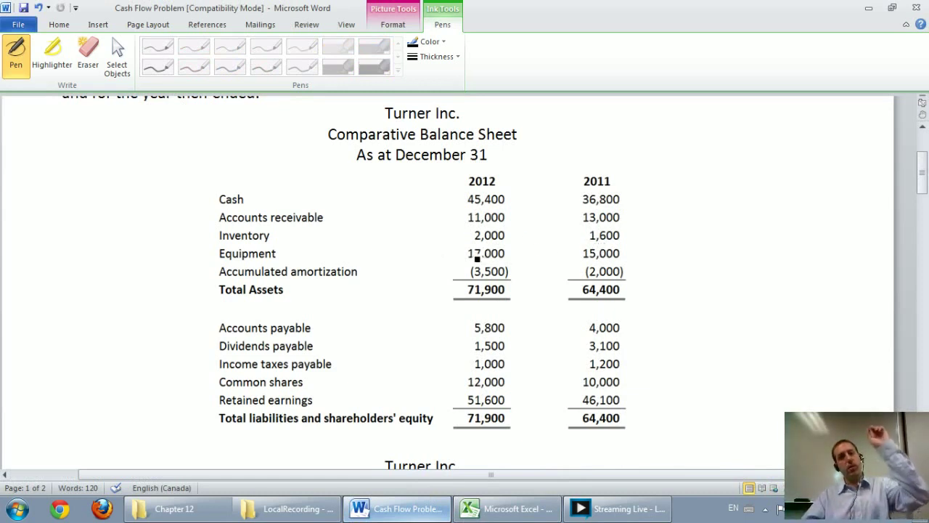
click(509, 508)
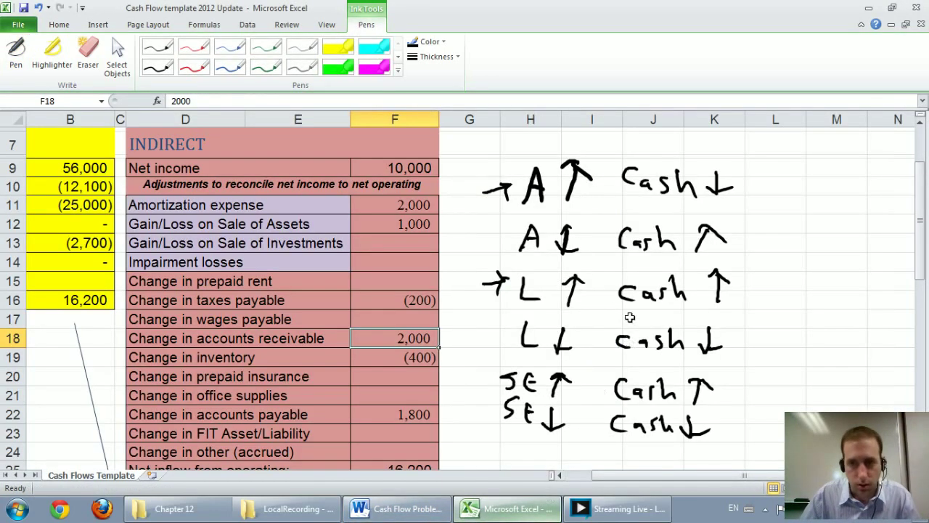
click(418, 357)
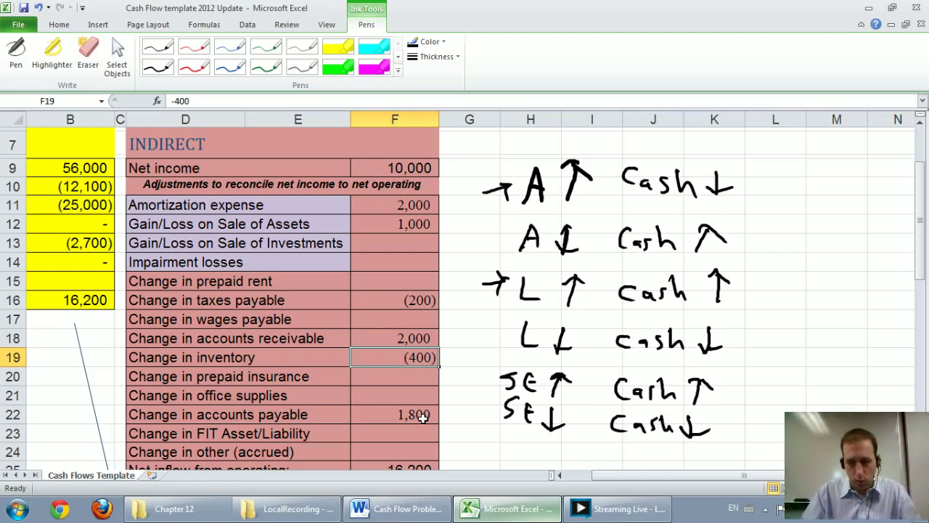
- Draw a large black curly brace that groups all six handwritten cash rules
click(163, 53)
mouse_move(738, 158)
mouse_down()
mouse_move(767, 215)
mouse_move(781, 284)
mouse_move(761, 320)
mouse_move(744, 436)
mouse_move(718, 438)
mouse_up()
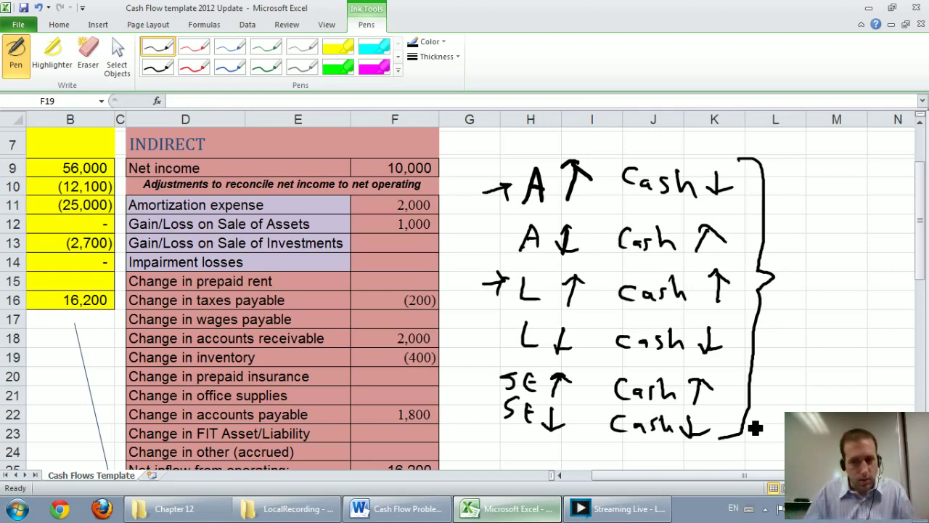
- Go to the empty investing activities section below the operating total
click(560, 475)
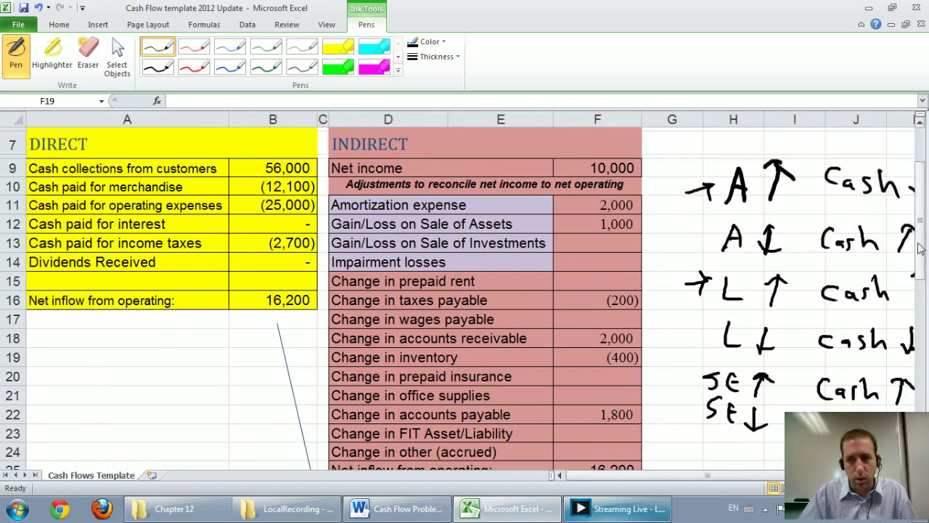
drag(920, 247, 901, 390)
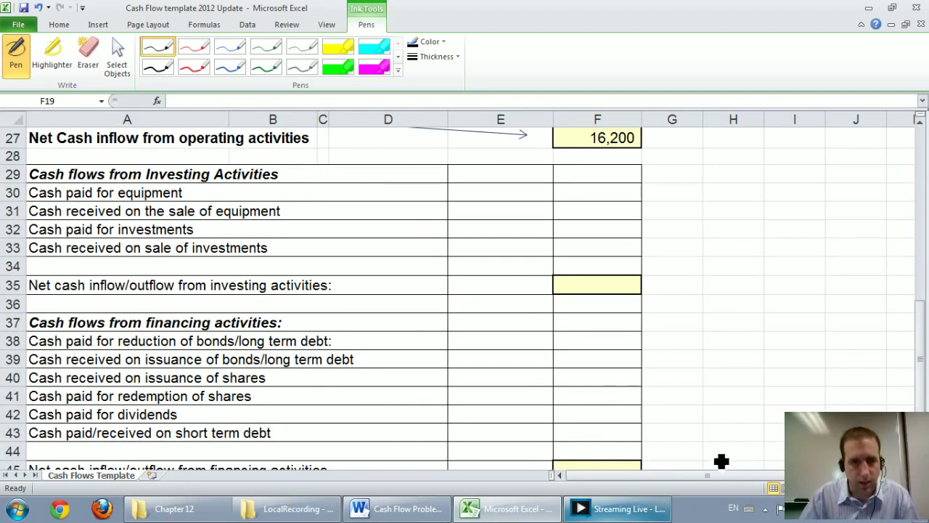